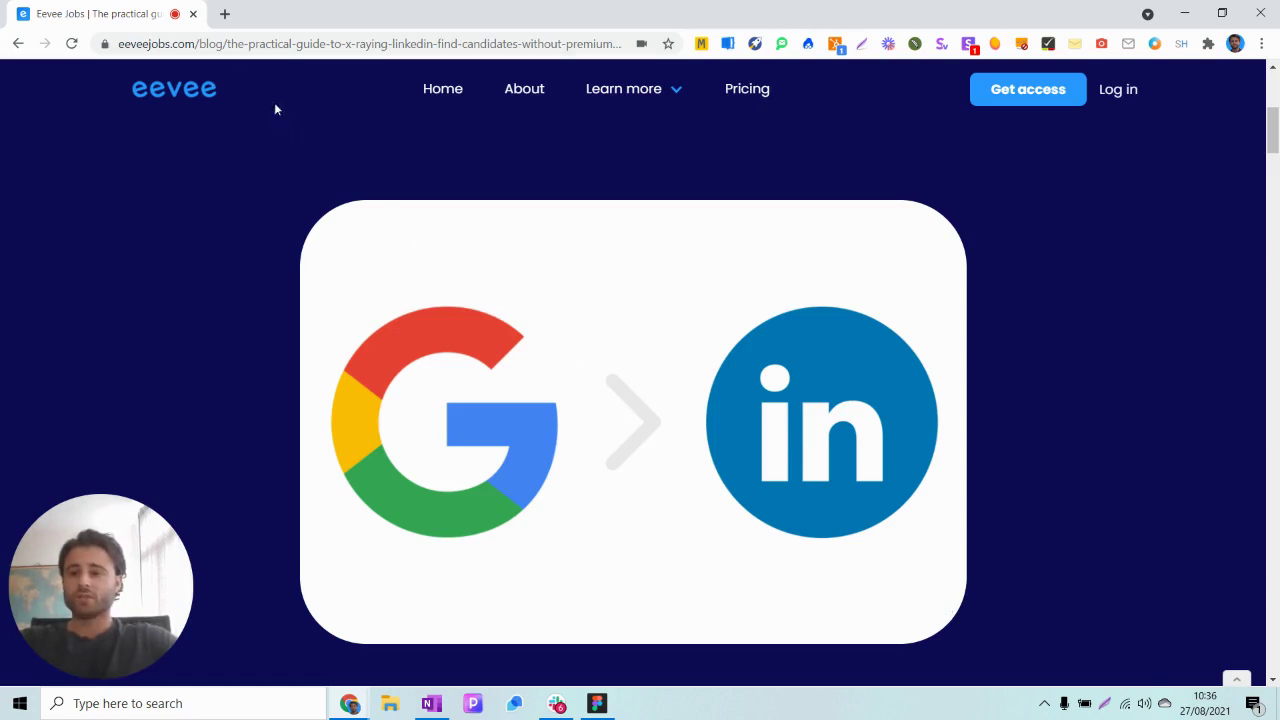
In a new tab, search Google for site:linkedin.com/in, listing about 587,000,000 pages.
{"action": "left_click", "coordinate": [225, 14]}
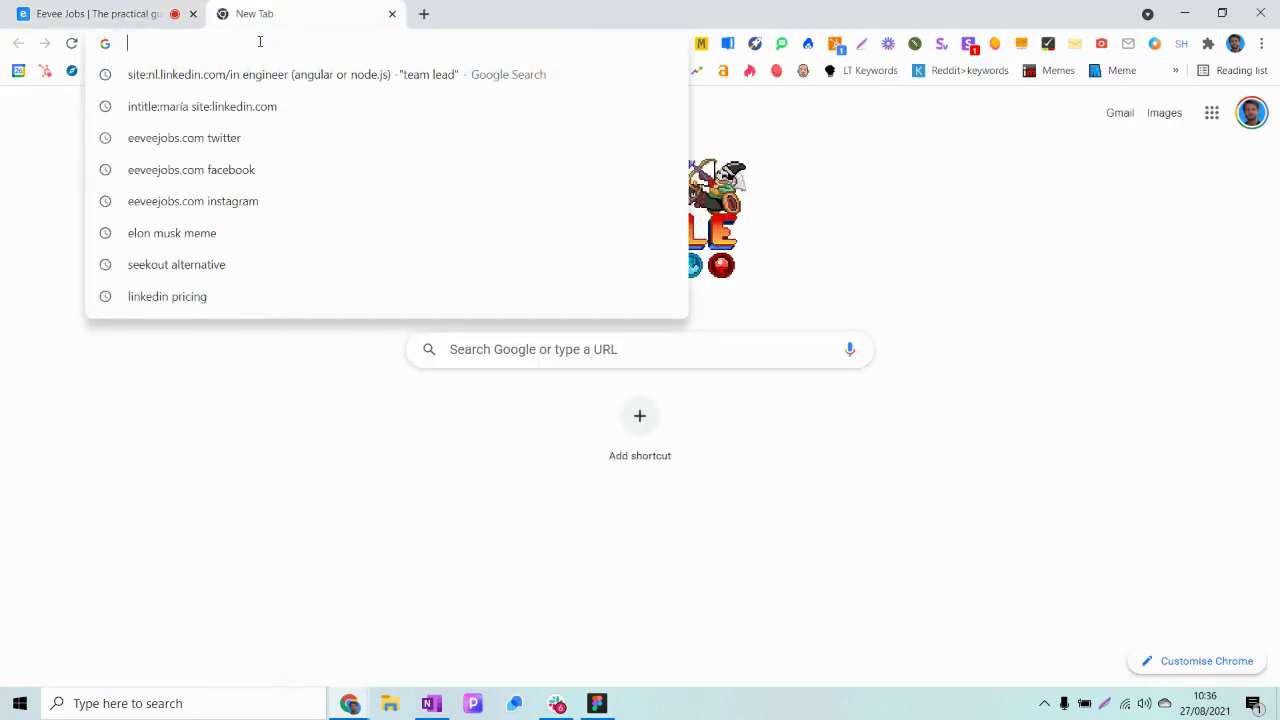
{"action": "type", "text": "si"}
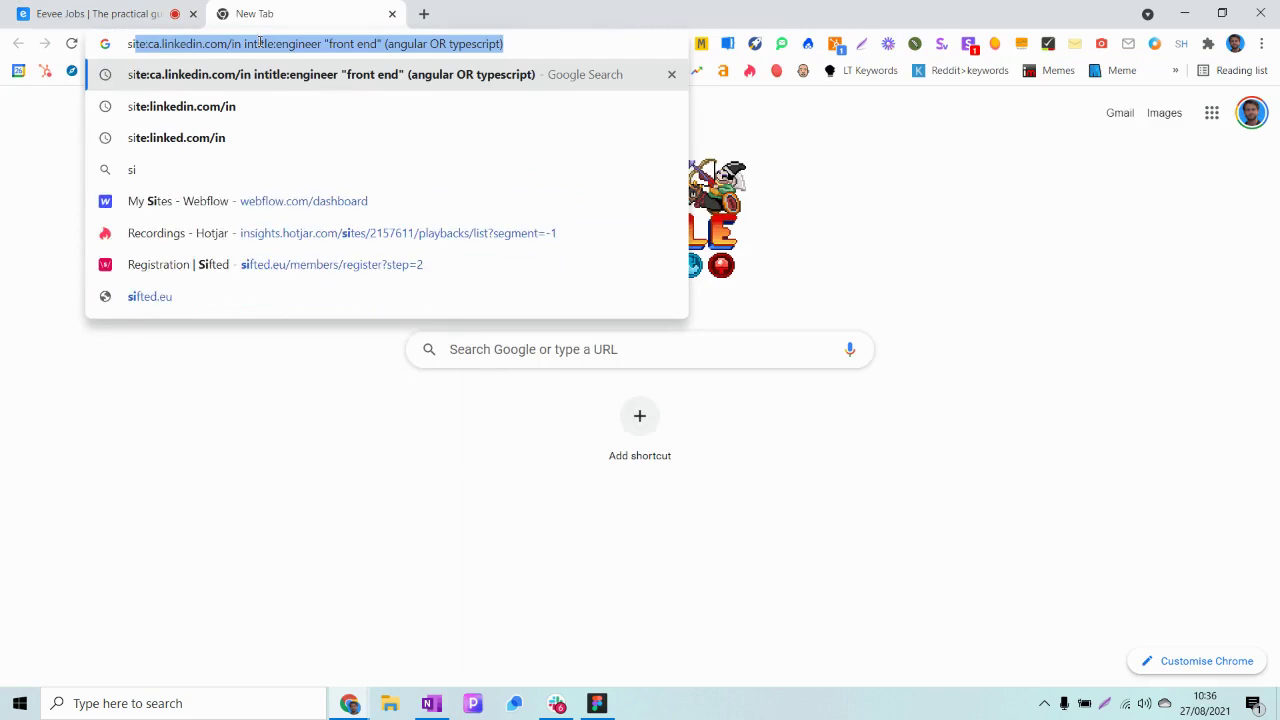
{"action": "type", "text": "te:"}
{"action": "key", "text": "Delete"}
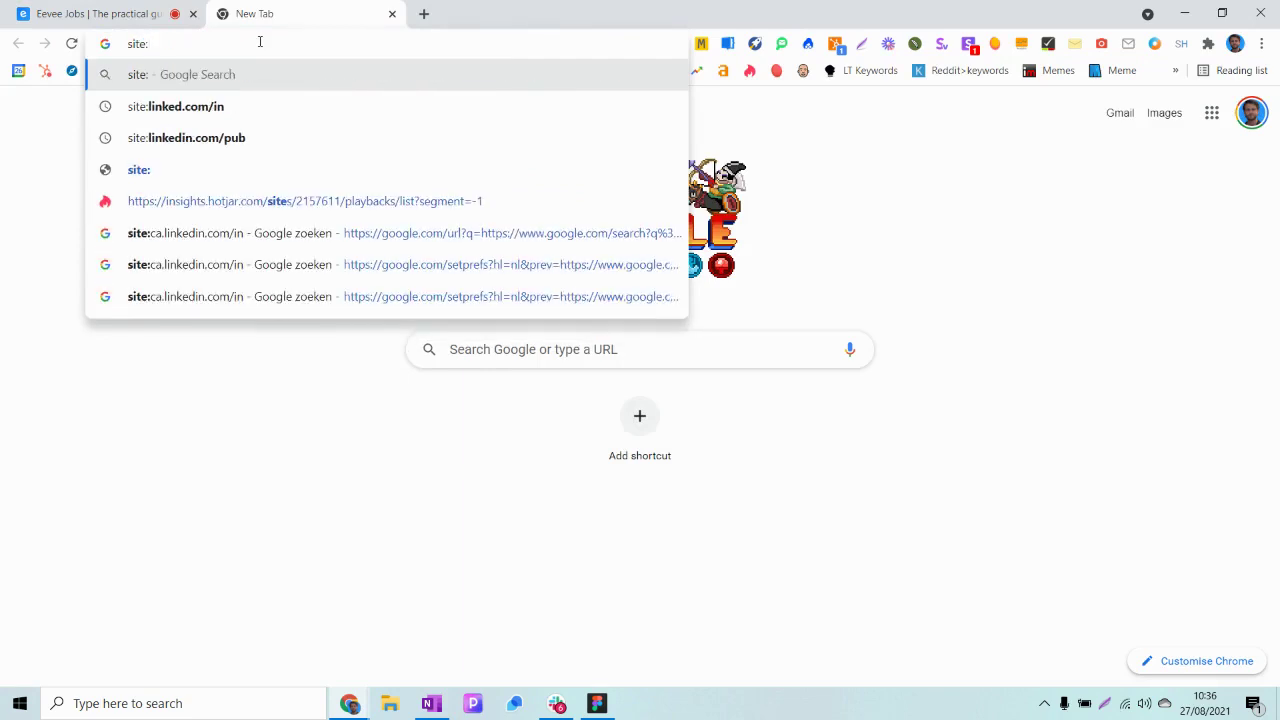
{"action": "type", "text": "linkedin"}
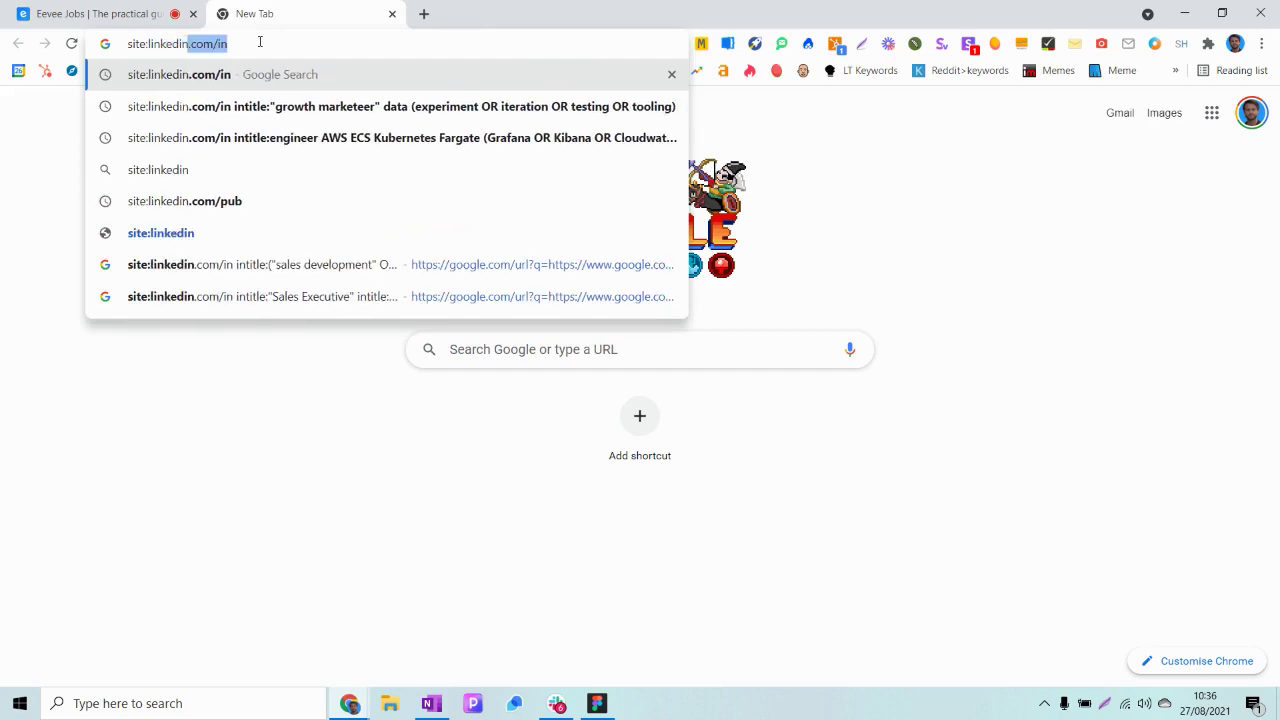
{"action": "key", "text": "Left"}
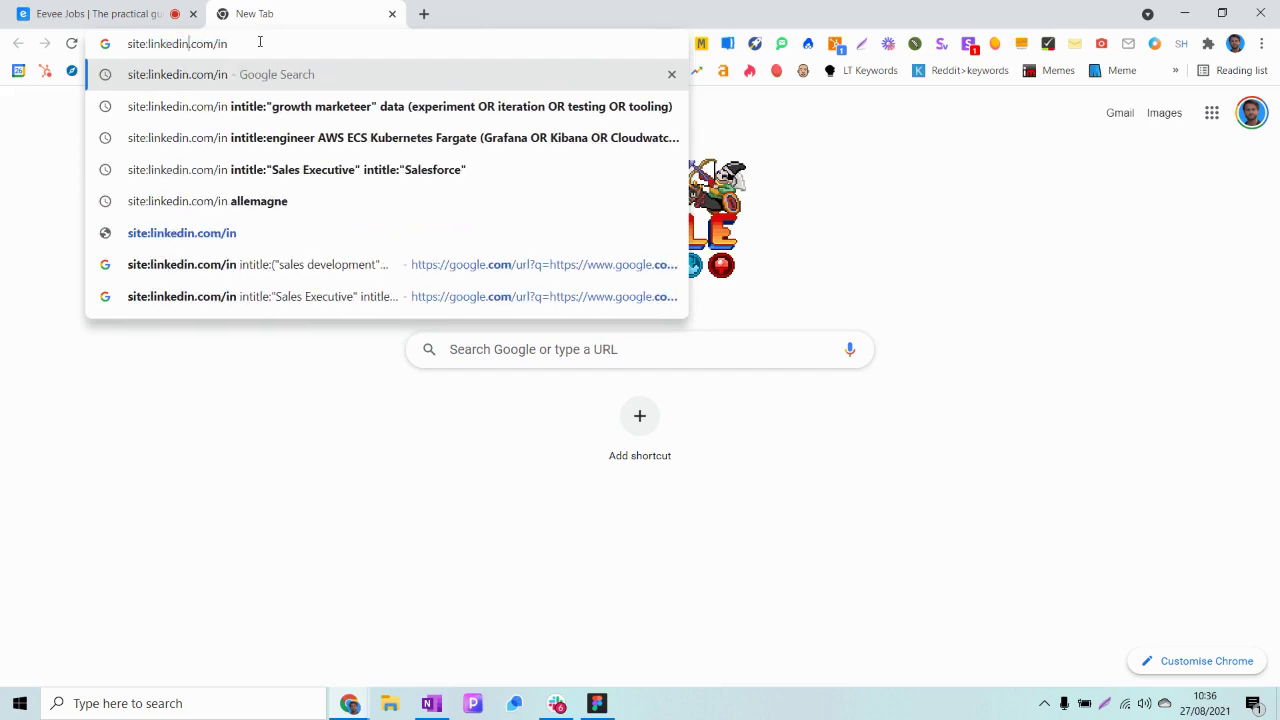
{"action": "key", "text": "shift+Right"}
{"action": "key", "text": "shift+Right"}
{"action": "key", "text": "shift+Right"}
{"action": "key", "text": "Right"}
{"action": "key", "text": "Return"}
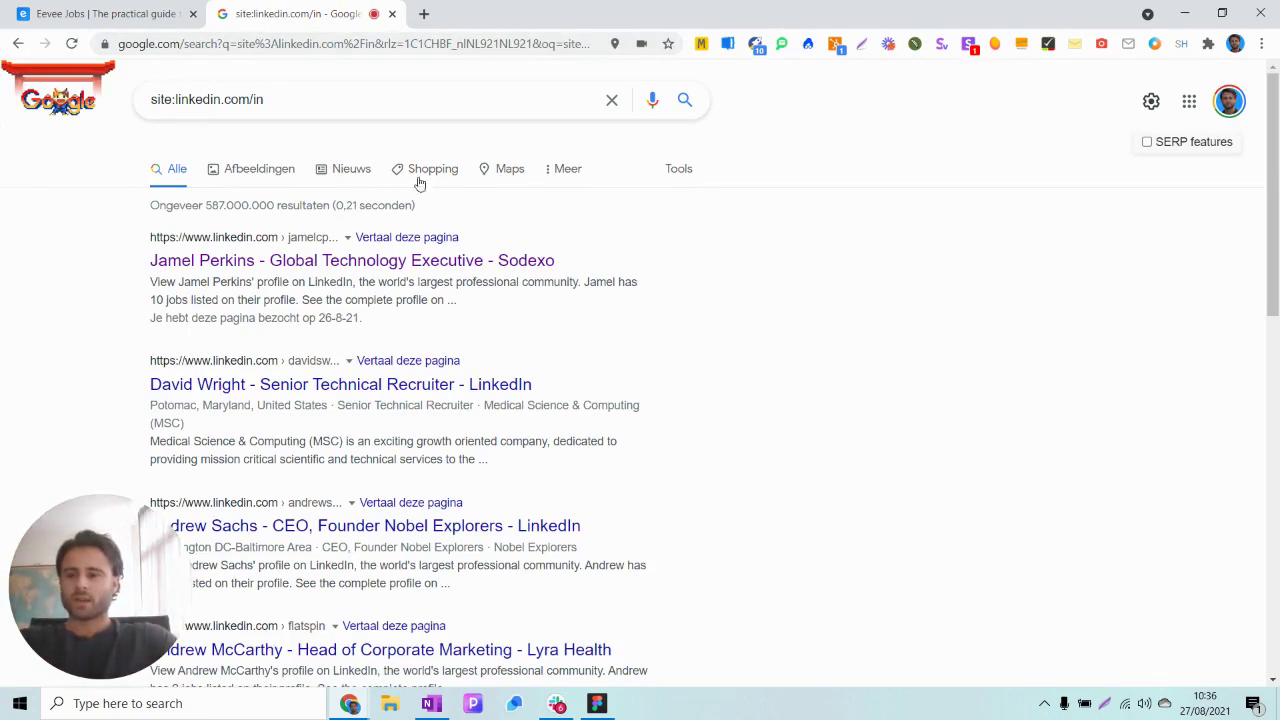
Go back to the Google home page with an empty search box.
{"action": "left_click", "coordinate": [360, 112]}
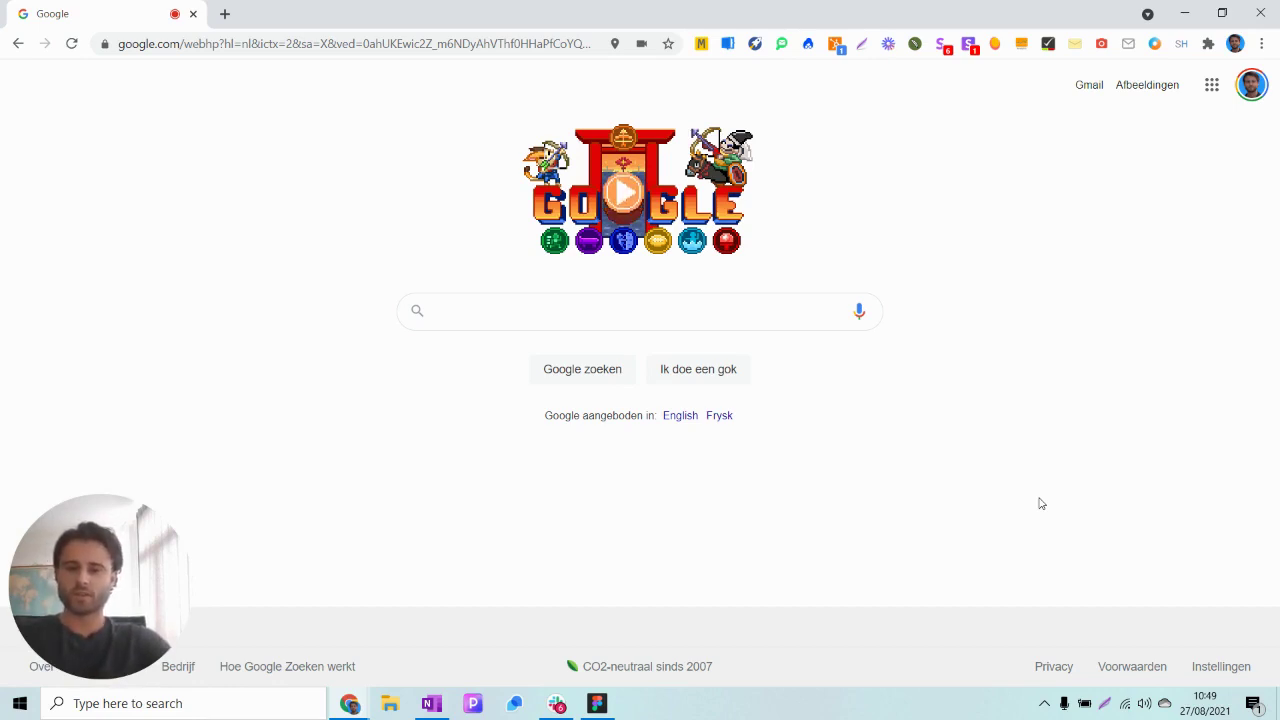
Rerun site:linkedin.com/in from past searches and append "sales executive" AND saas AND fintech.
{"action": "left_click", "coordinate": [586, 312]}
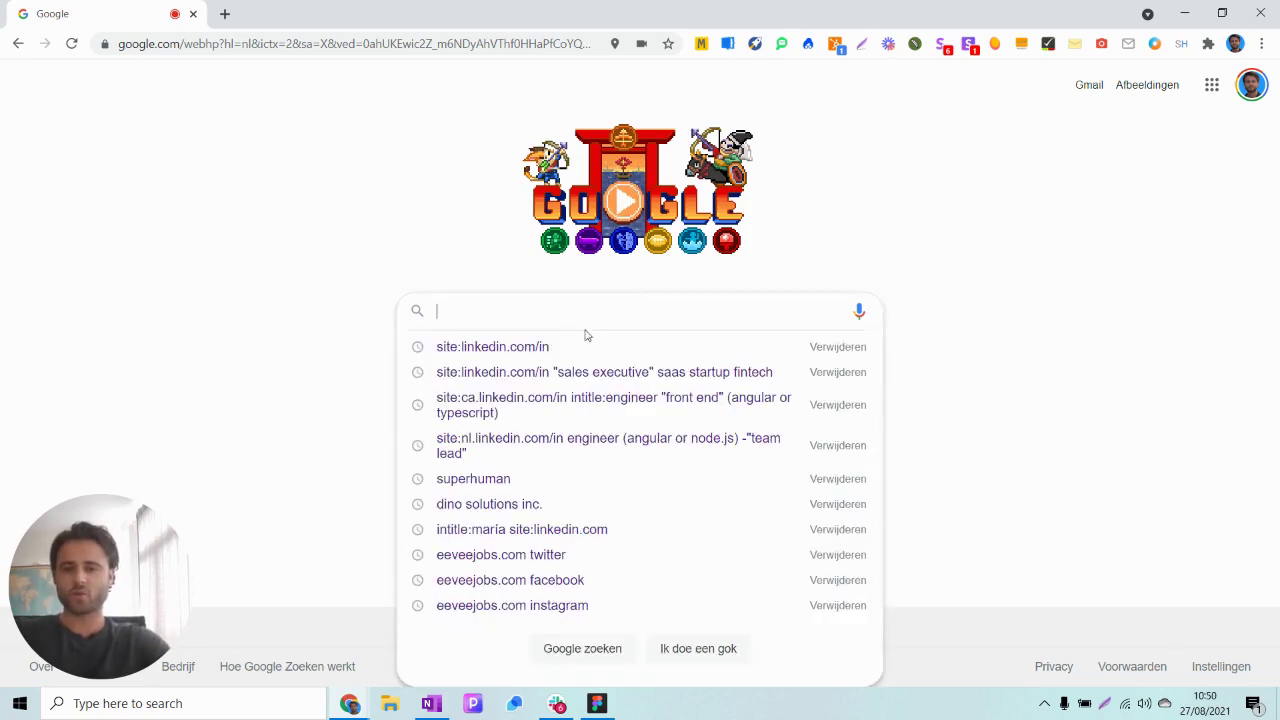
{"action": "left_click", "coordinate": [586, 340]}
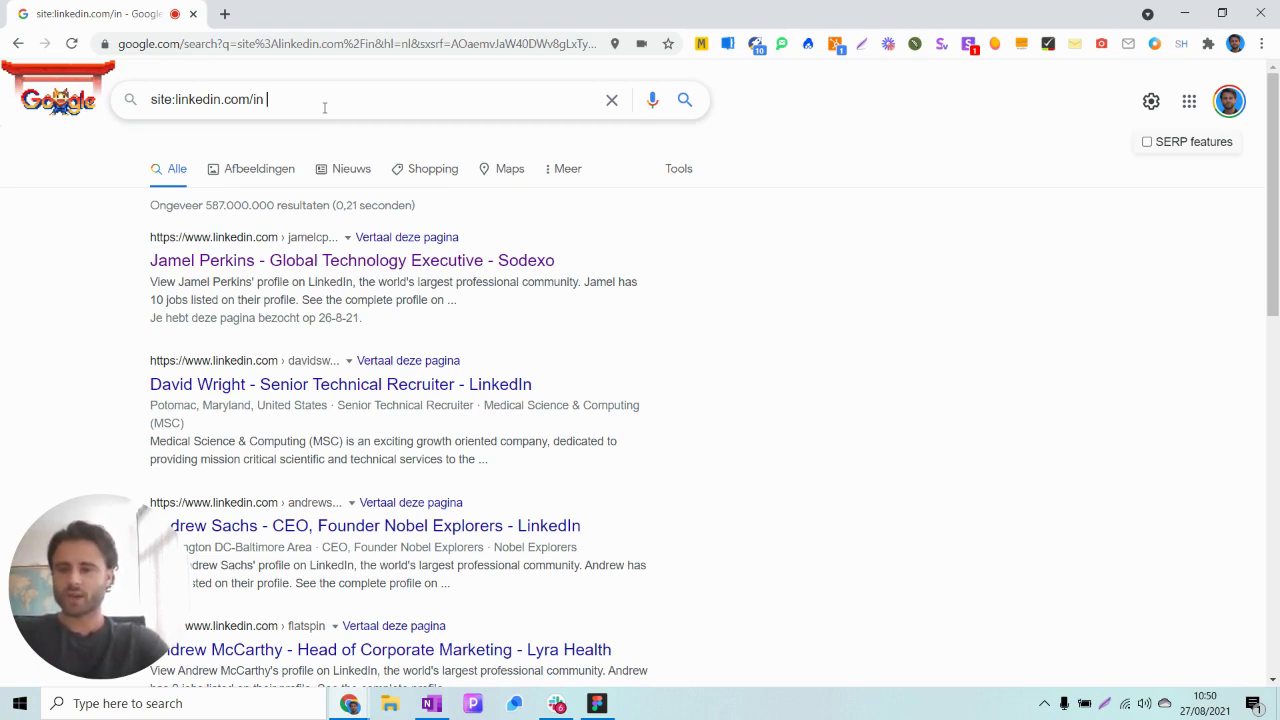
{"action": "type", "text": "\"sales exe"}
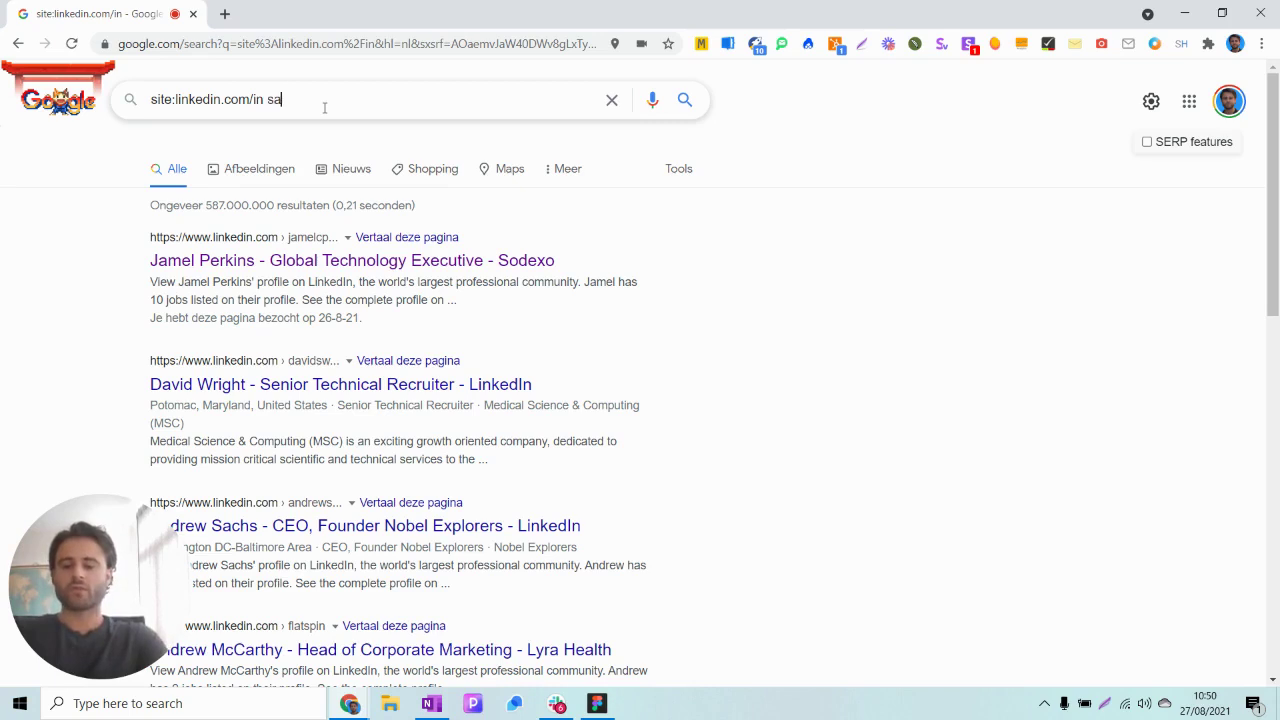
{"action": "type", "text": "cutive"}
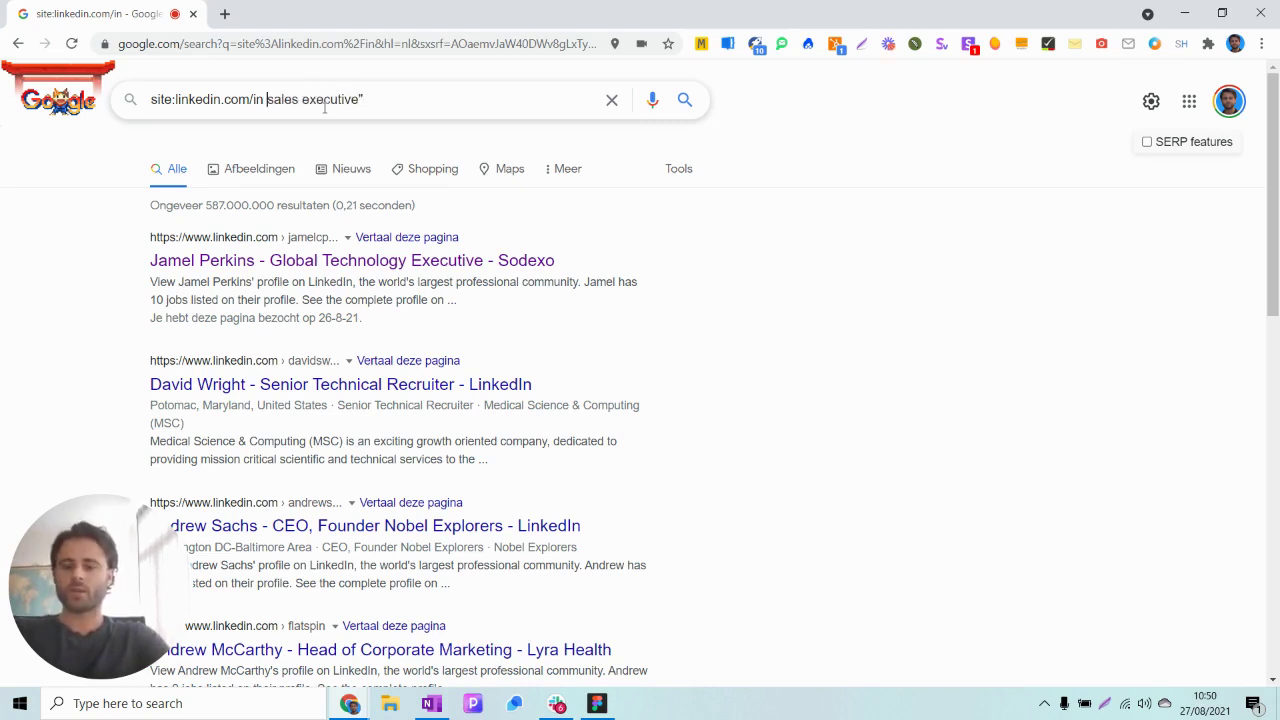
{"action": "type", "text": "\""}
{"action": "key", "text": "End"}
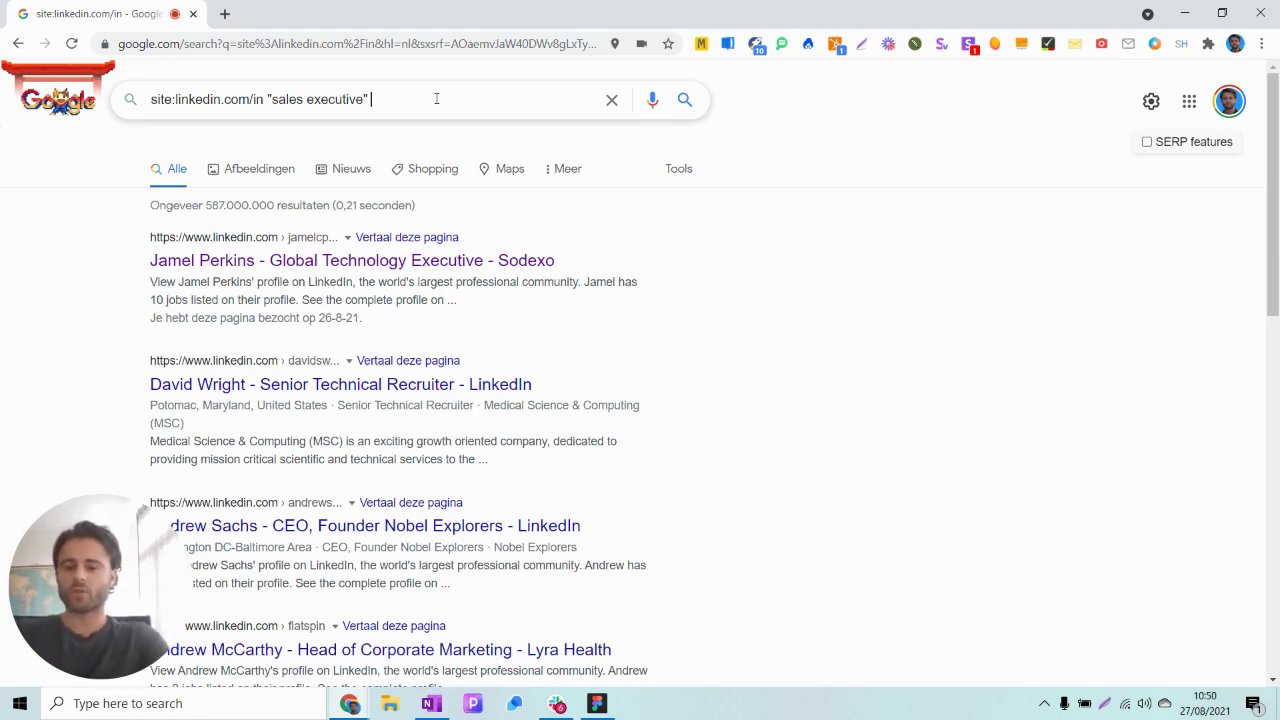
{"action": "type", "text": "saas "}
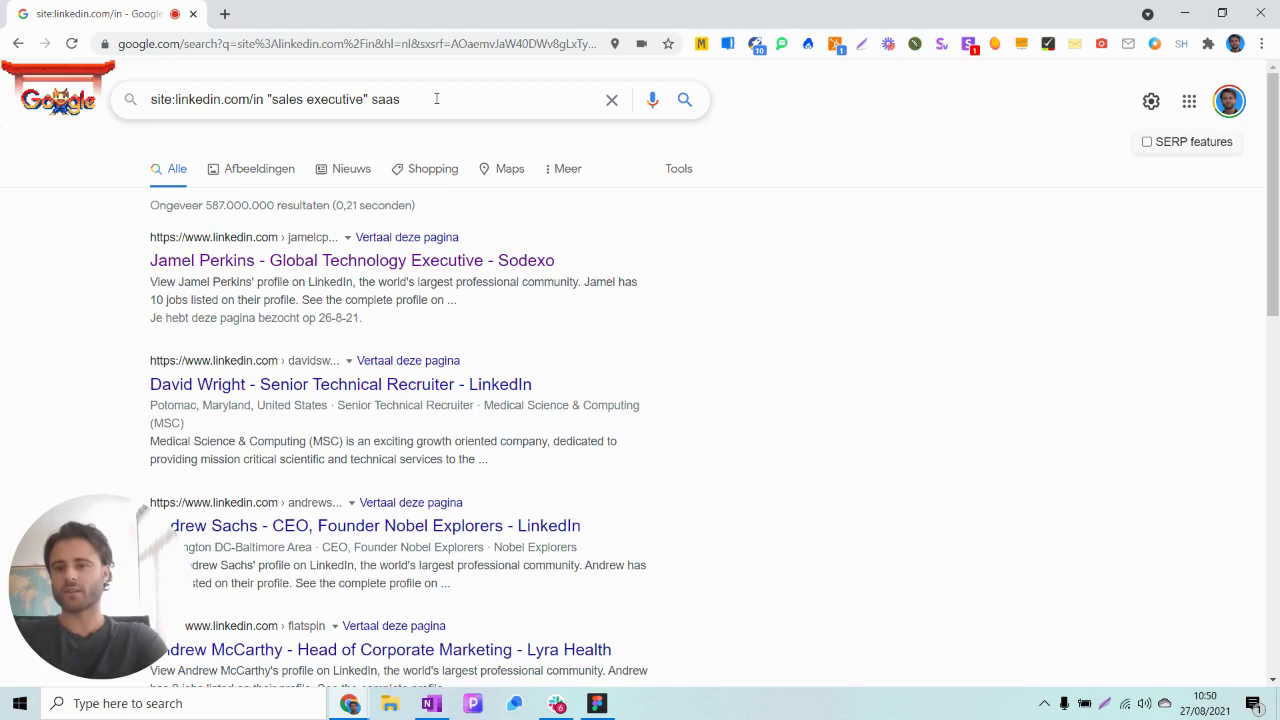
{"action": "type", "text": "AND"}
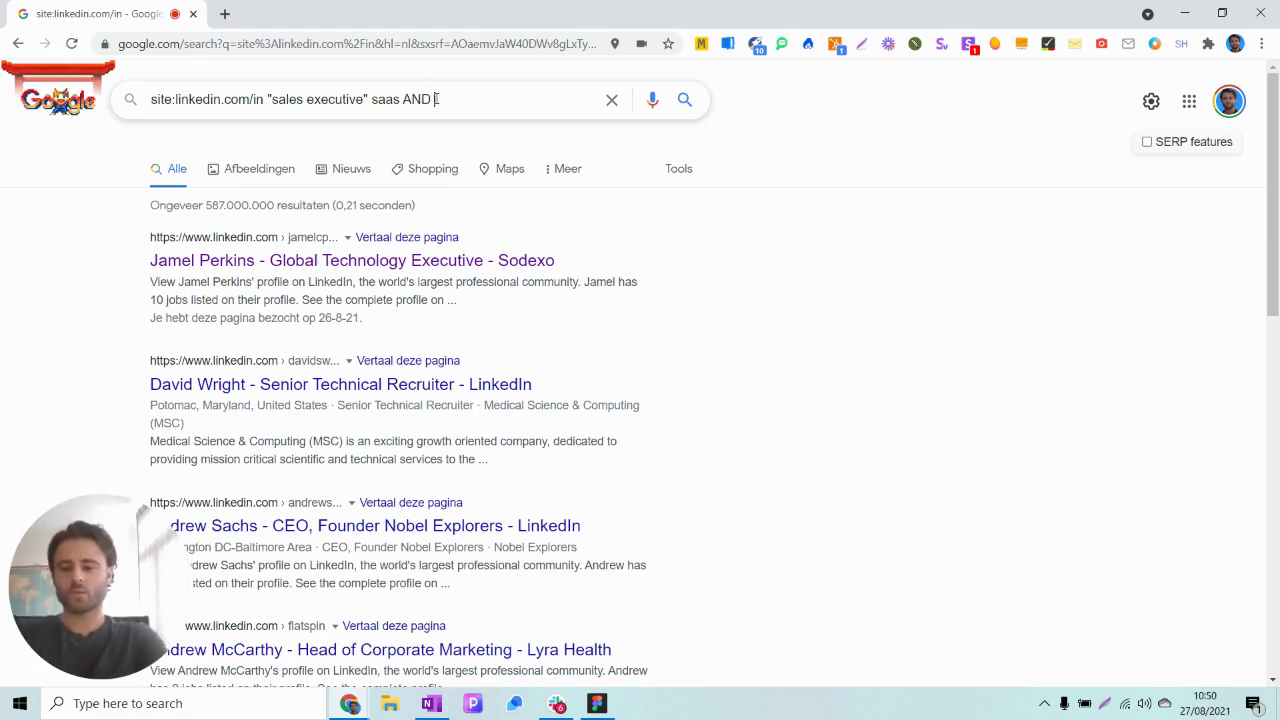
{"action": "type", "text": " fintech"}
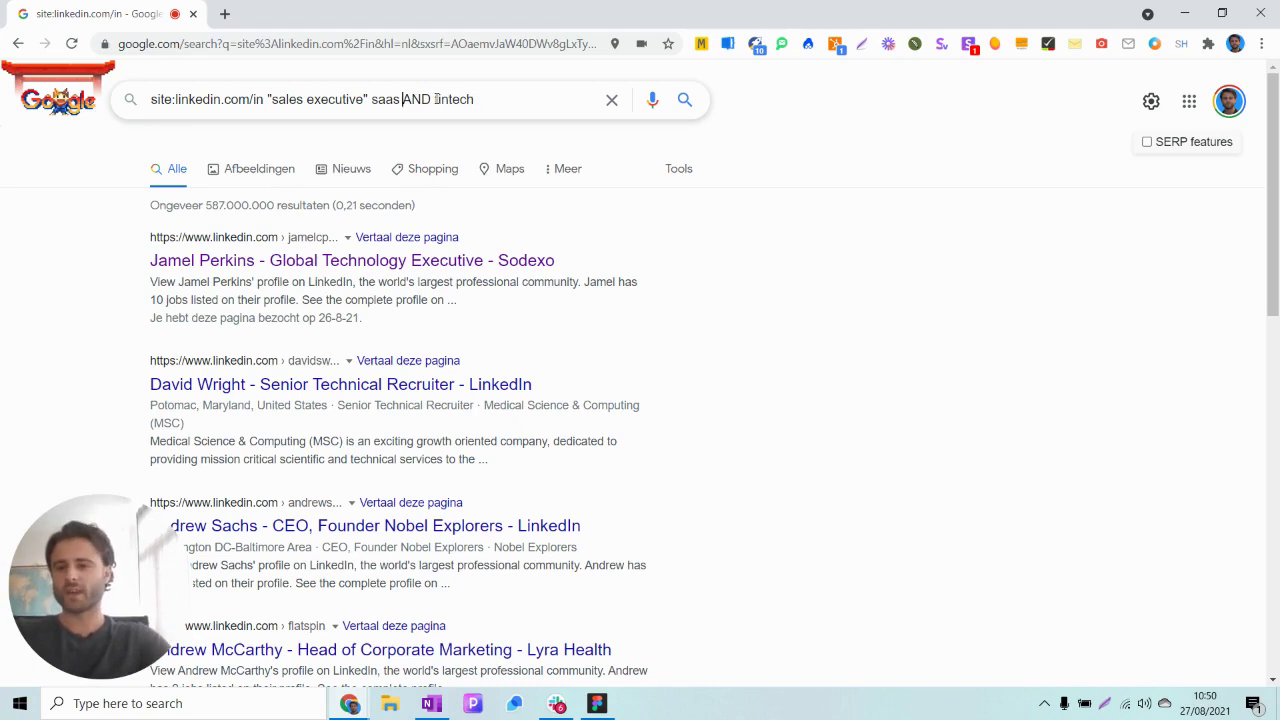
{"action": "type", "text": "AND"}
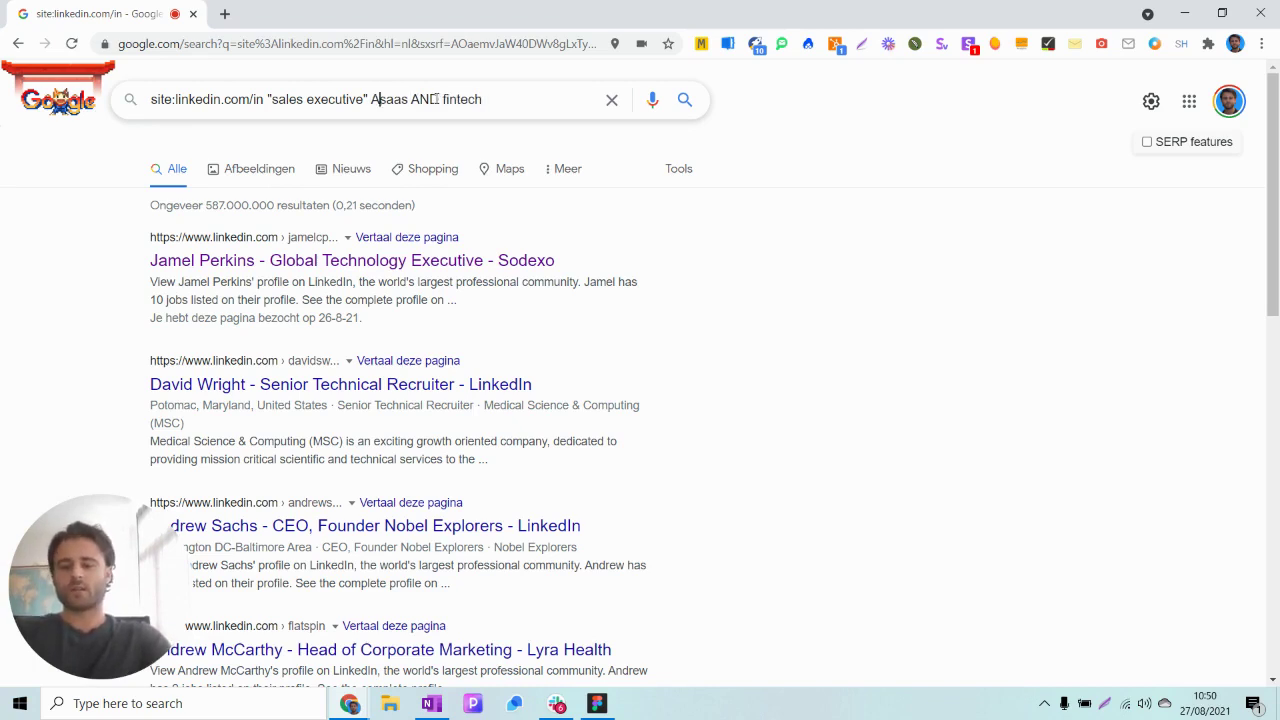
{"action": "key", "text": "End"}
Run the AND query (about 19,000 results), then remove both AND operators from the box.
{"action": "key", "text": "Return"}
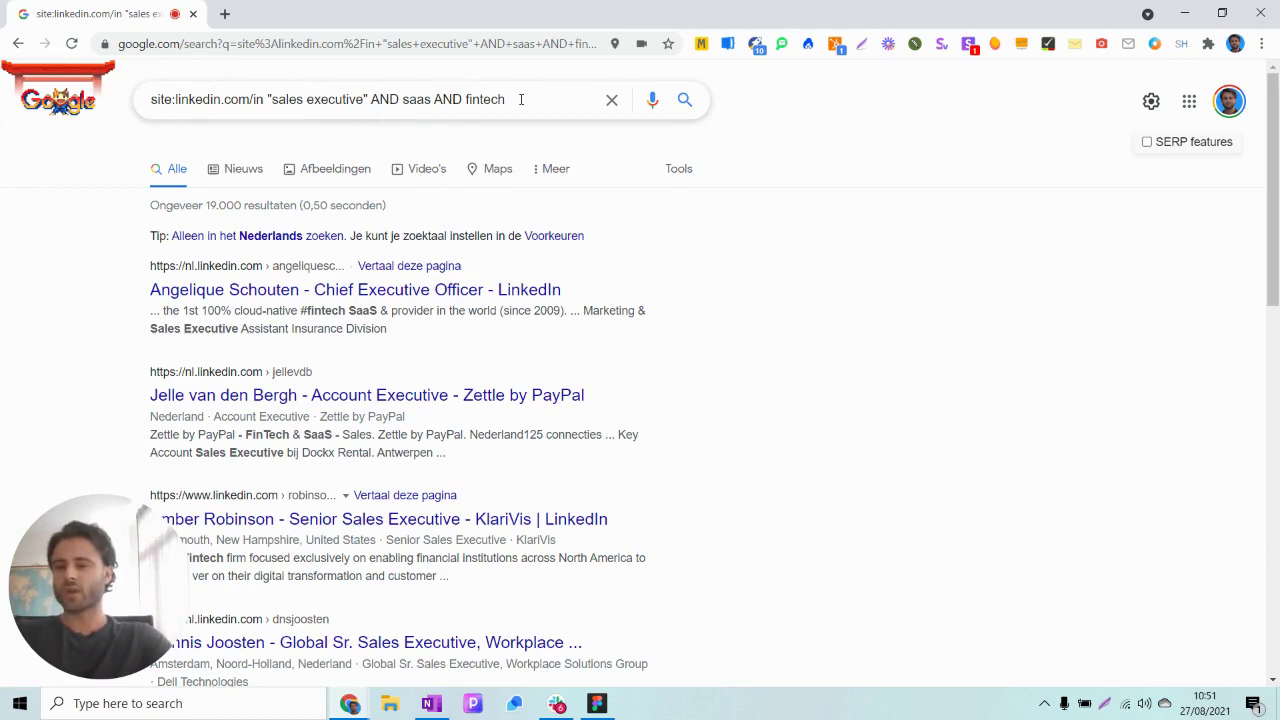
{"action": "double_click", "coordinate": [448, 99]}
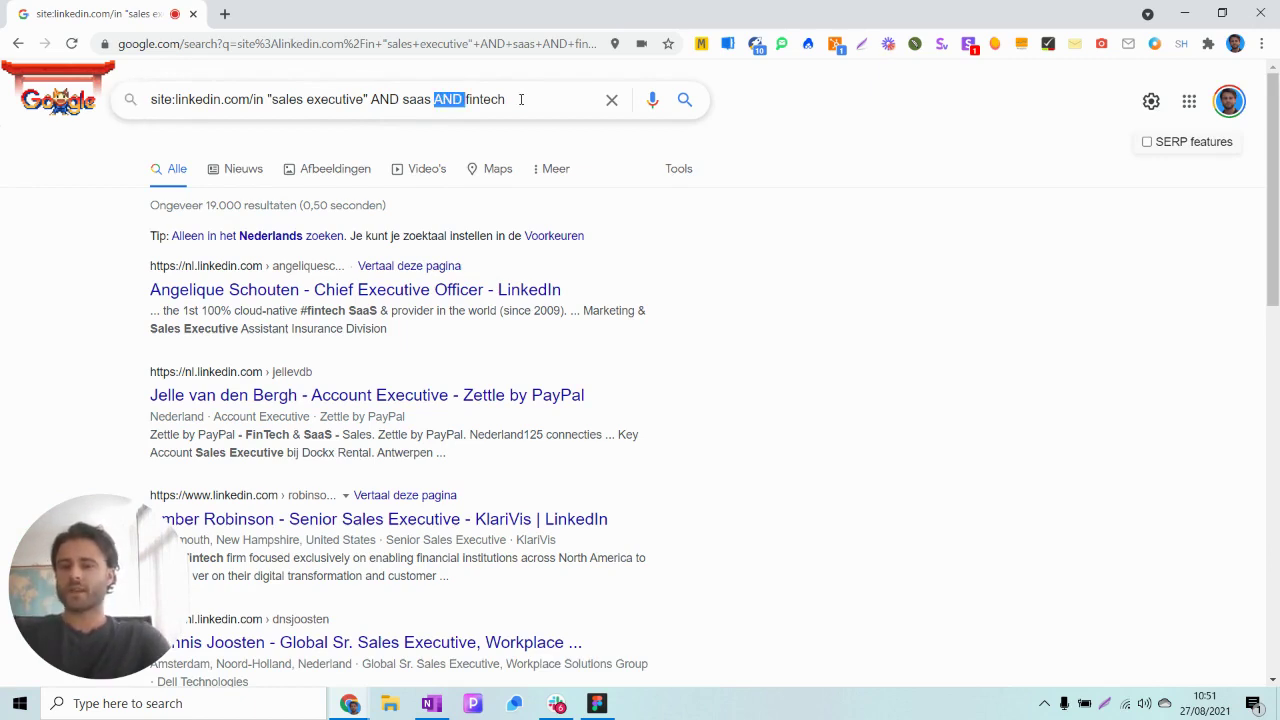
{"action": "key", "text": "BackSpace"}
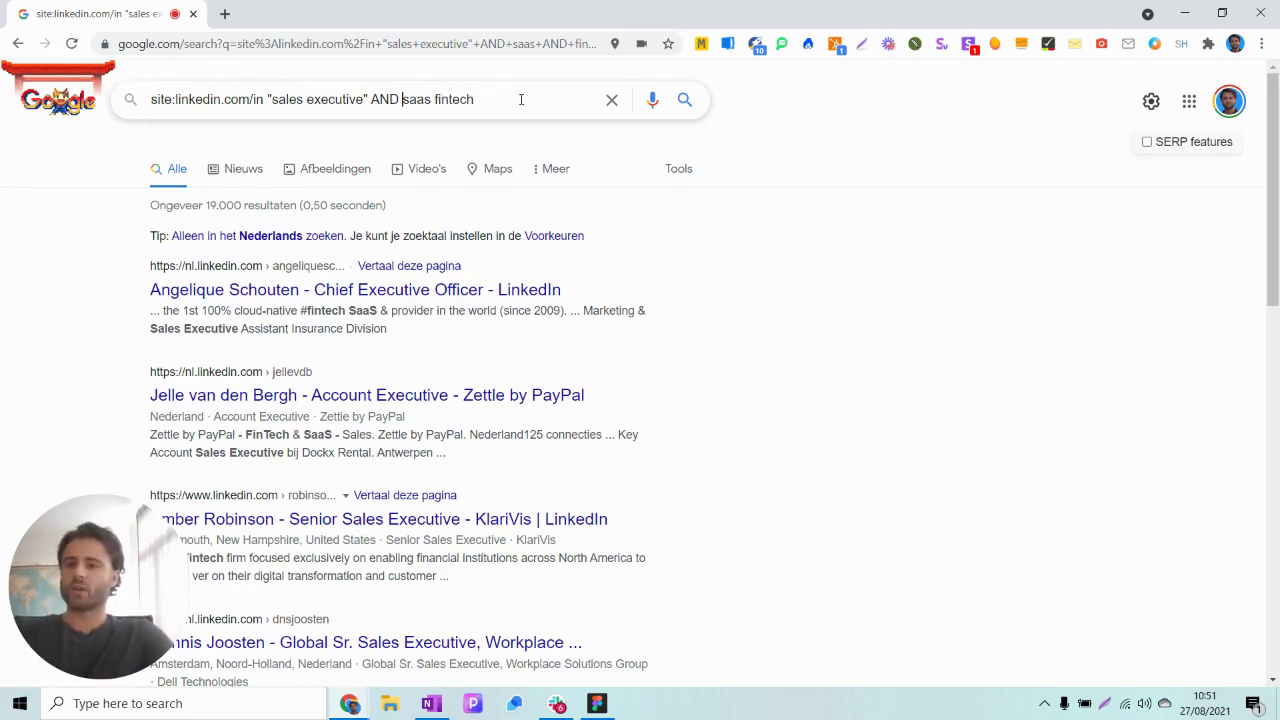
{"action": "key", "text": "ctrl+shift+Left"}
{"action": "key", "text": "BackSpace"}
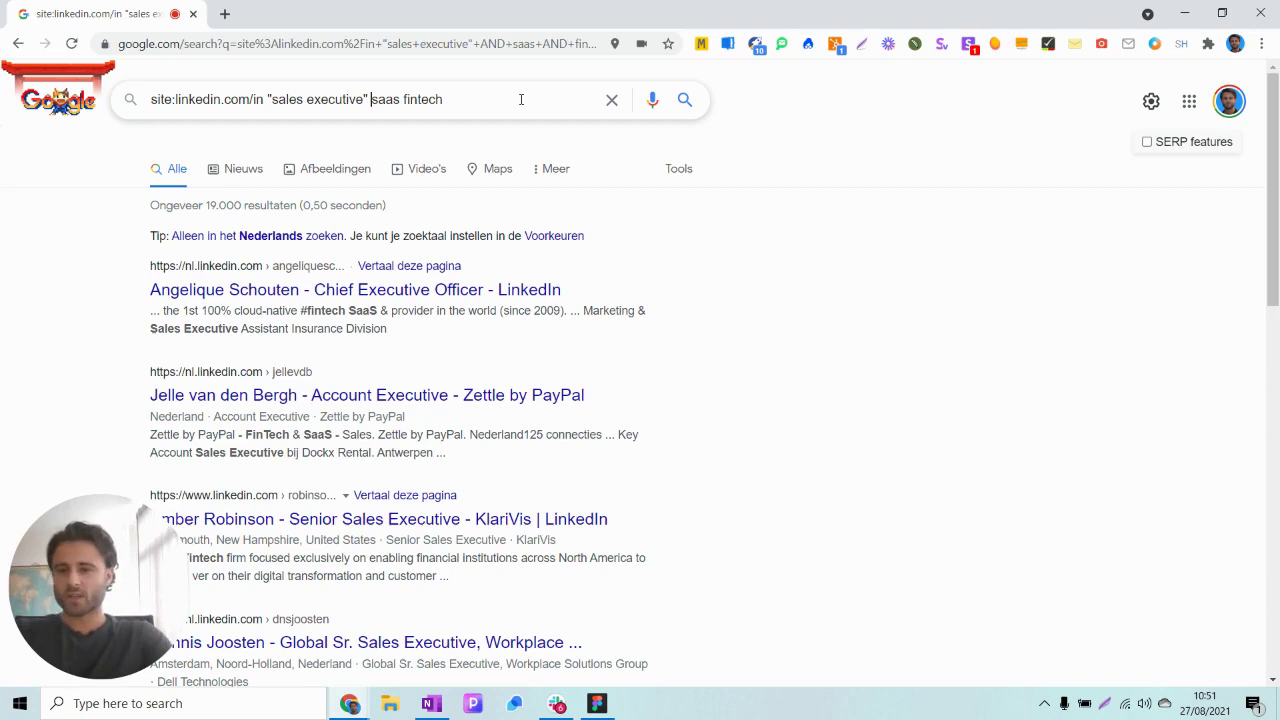
{"action": "type", "text": "("}
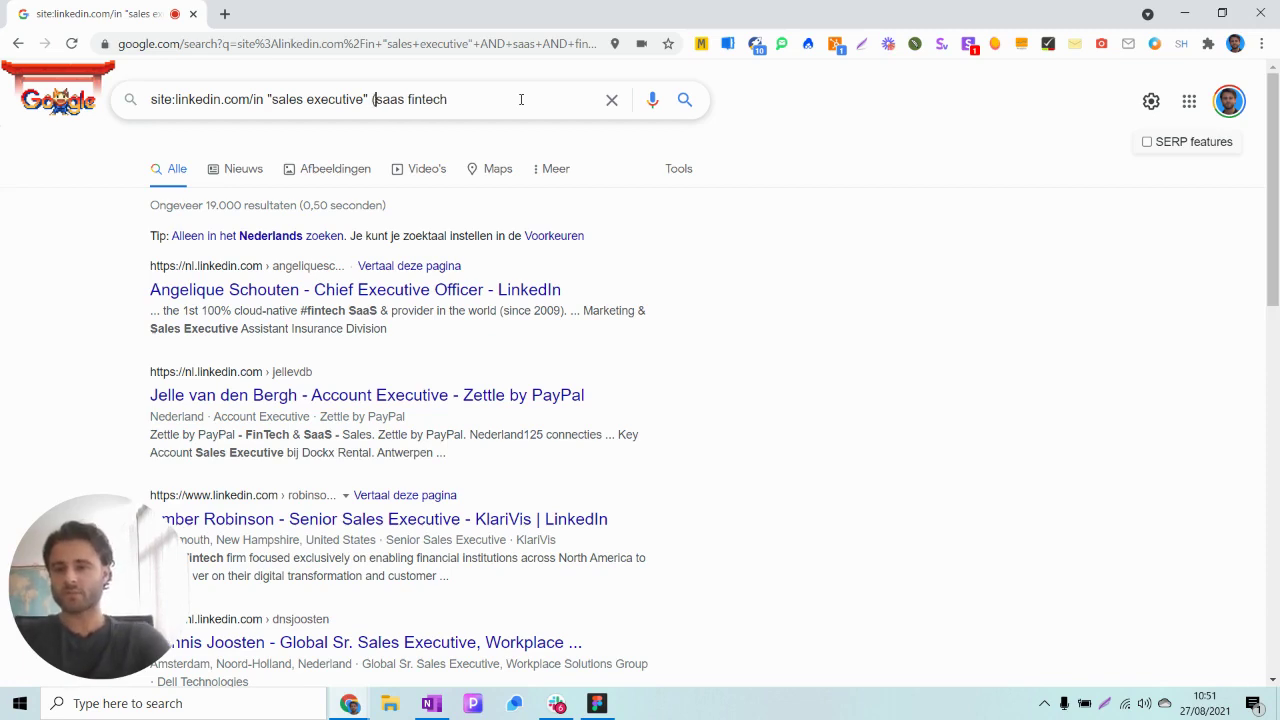
{"action": "key", "text": "ctrl+Right"}
{"action": "type", "text": "OR"}
{"action": "key", "text": "End"}
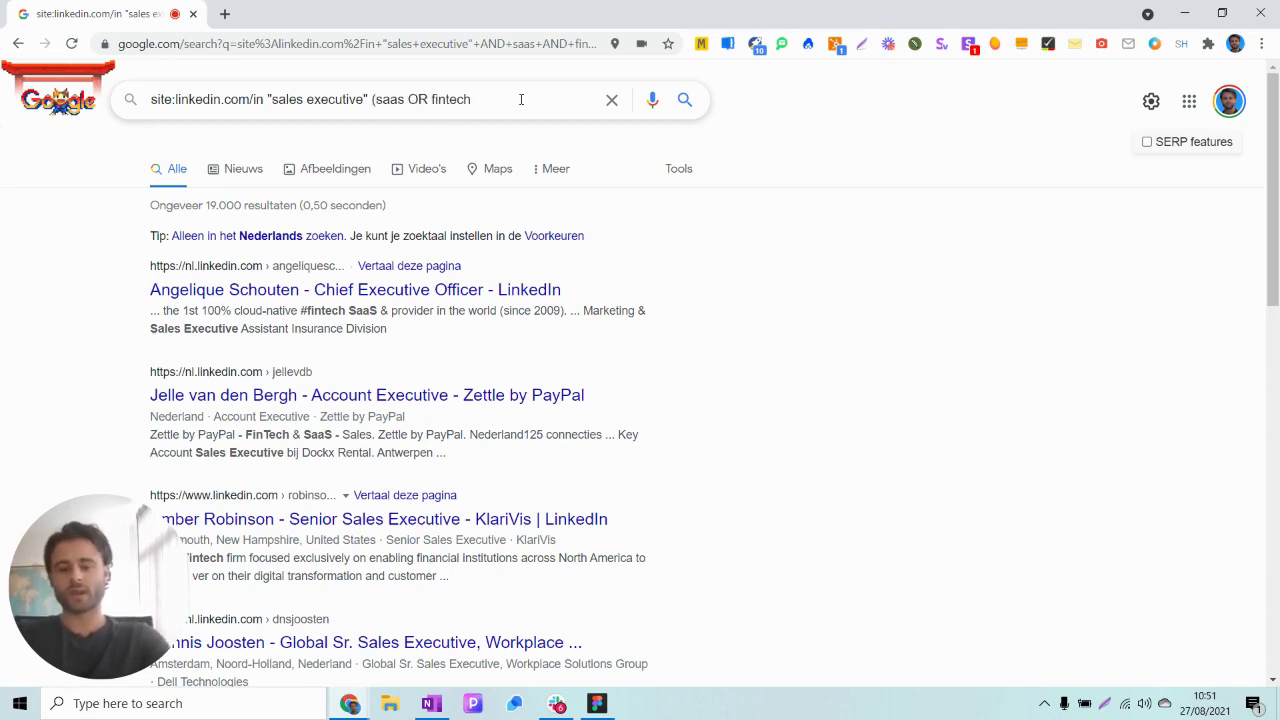
{"action": "type", "text": ")"}
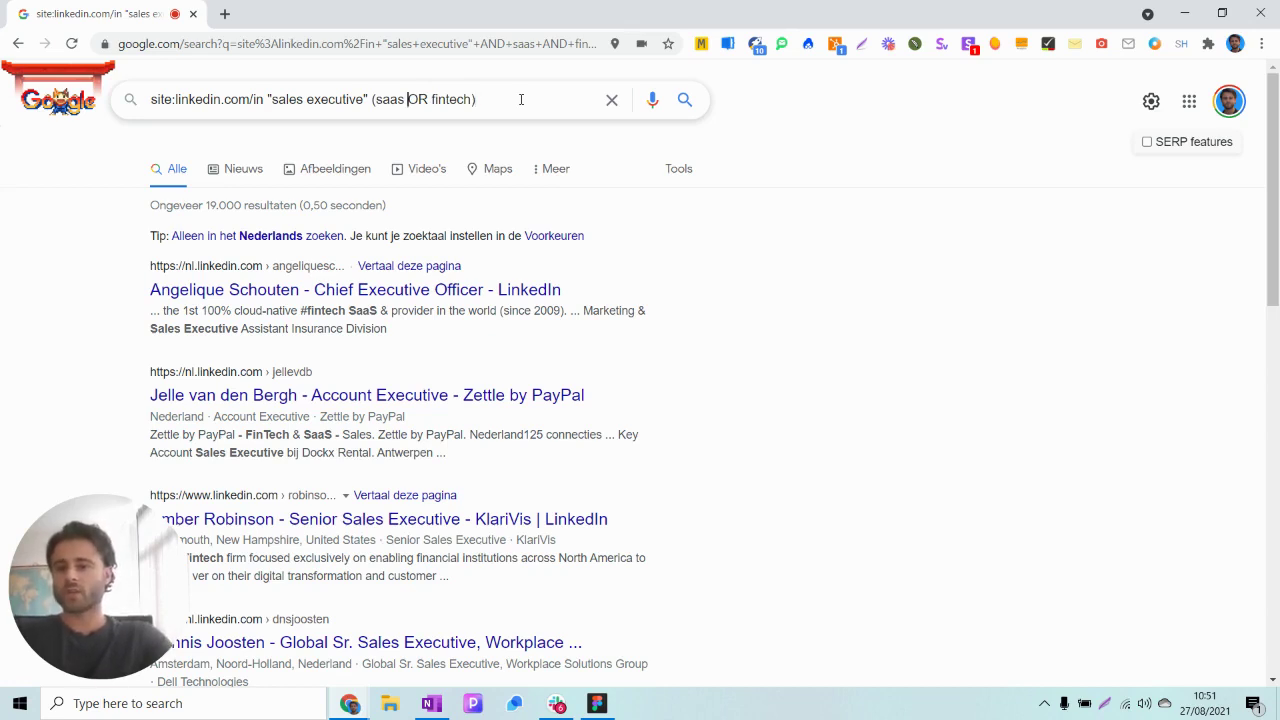
{"action": "key", "text": "shift+Right"}
{"action": "key", "text": "shift+Right"}
{"action": "key", "text": "Return"}
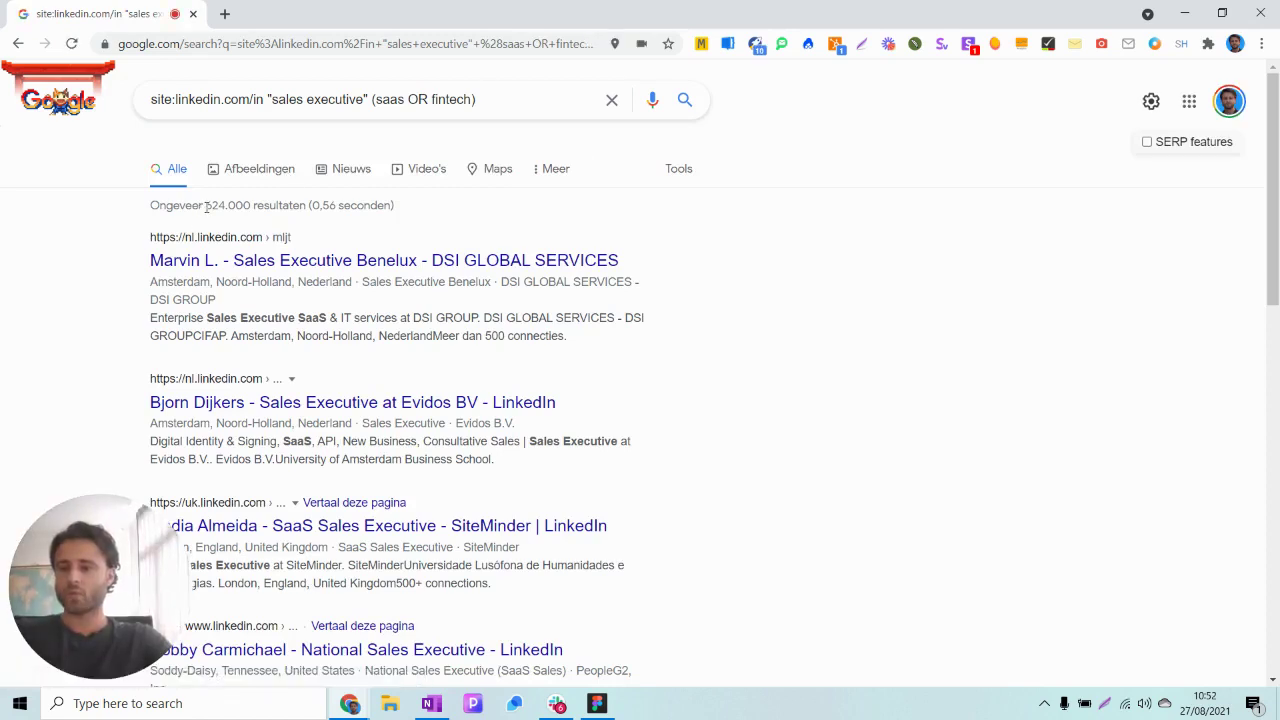
{"action": "left_click_drag", "start_coordinate": [205, 205], "coordinate": [252, 207]}
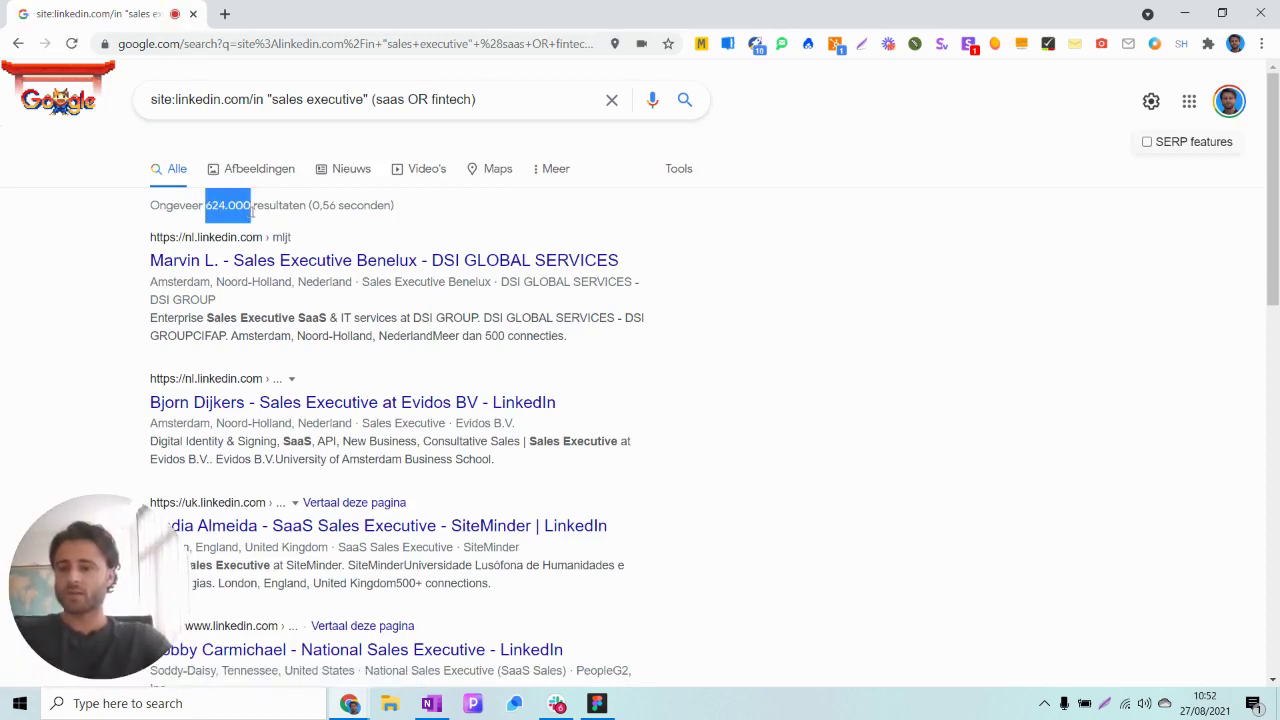
{"action": "left_click", "coordinate": [252, 207]}
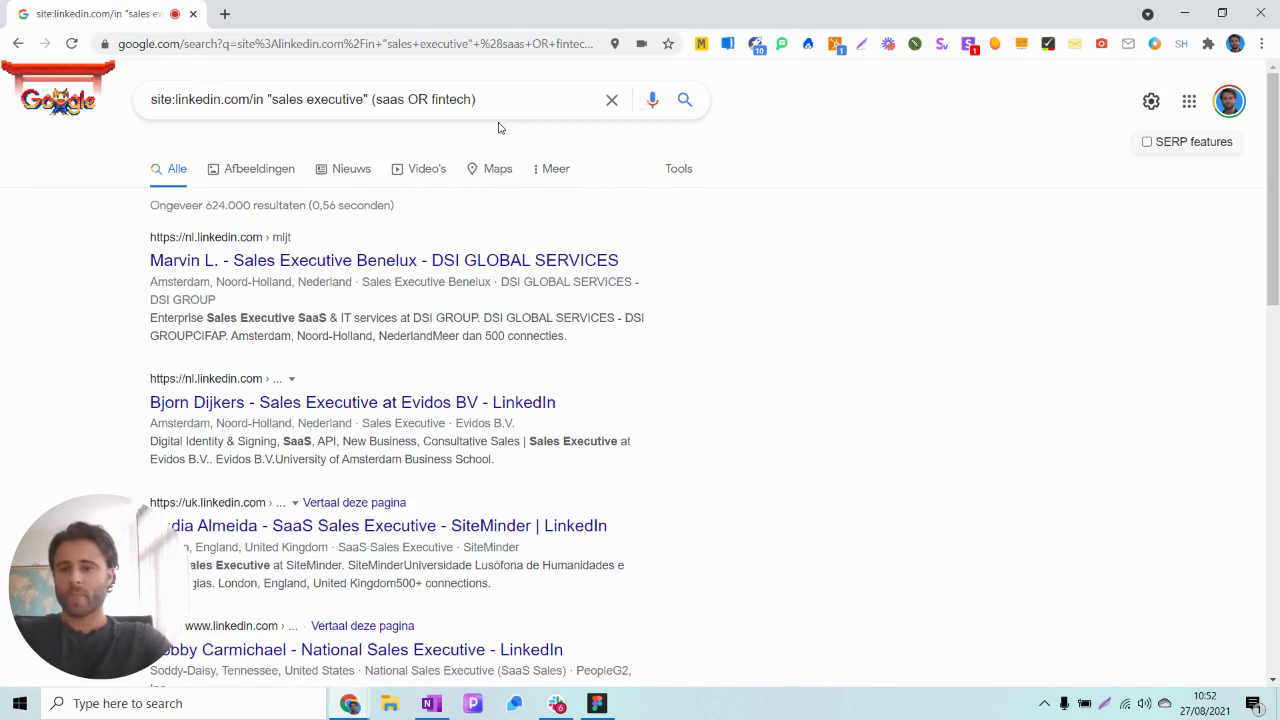
{"action": "left_click", "coordinate": [384, 104]}
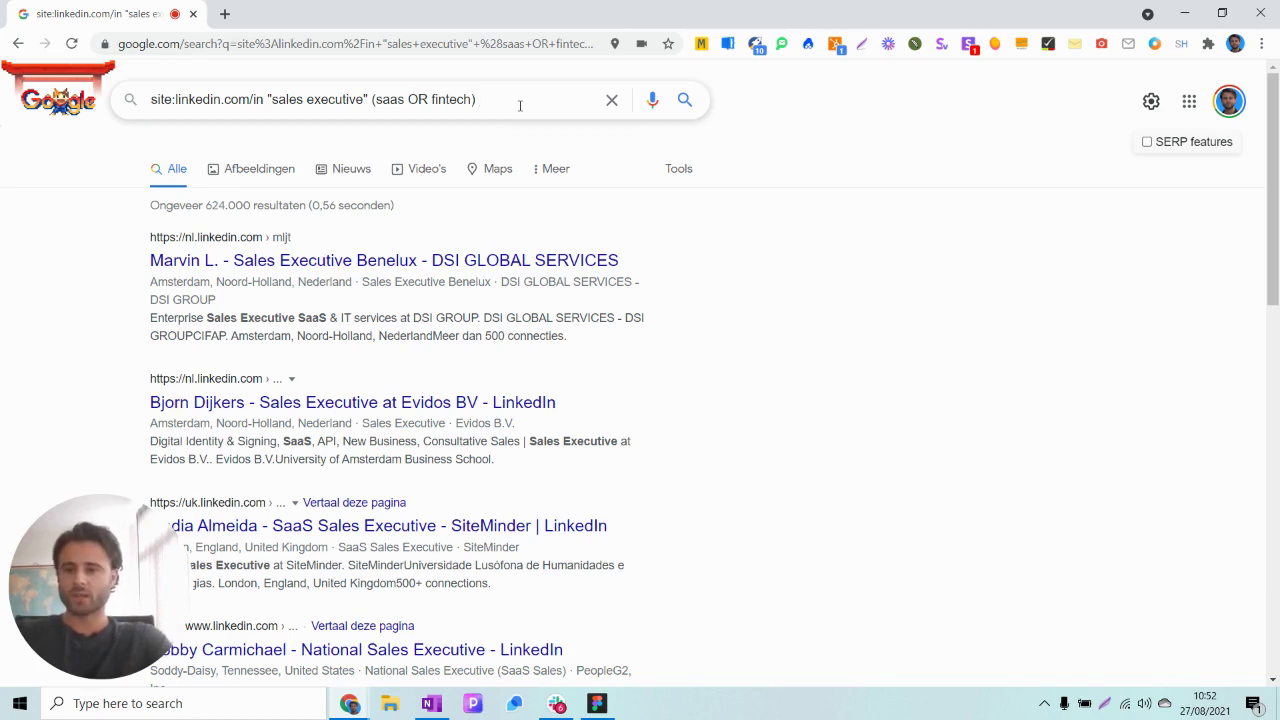
Exclude "team lead" and "manager" from the query, leaving about 24,300 results.
{"action": "left_click", "coordinate": [520, 106]}
{"action": "type", "text": "-\"team,"}
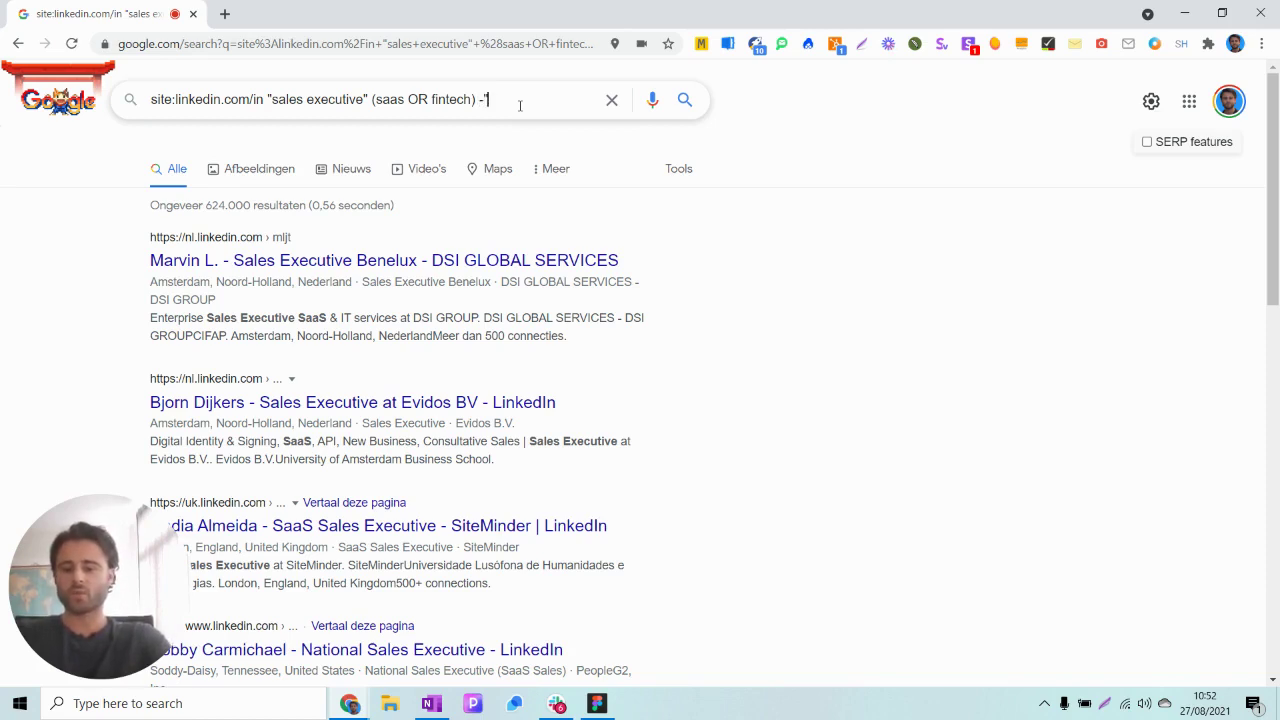
{"action": "type", "text": "lead"}
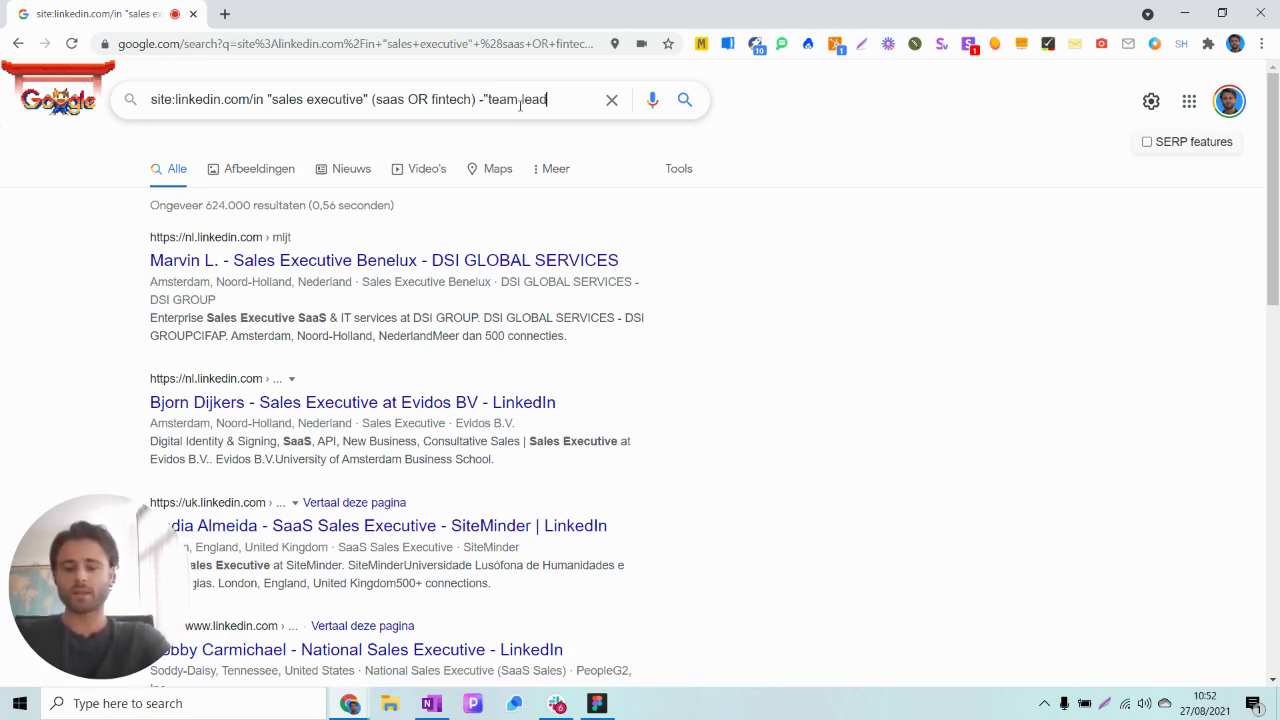
{"action": "type", "text": "\" -"}
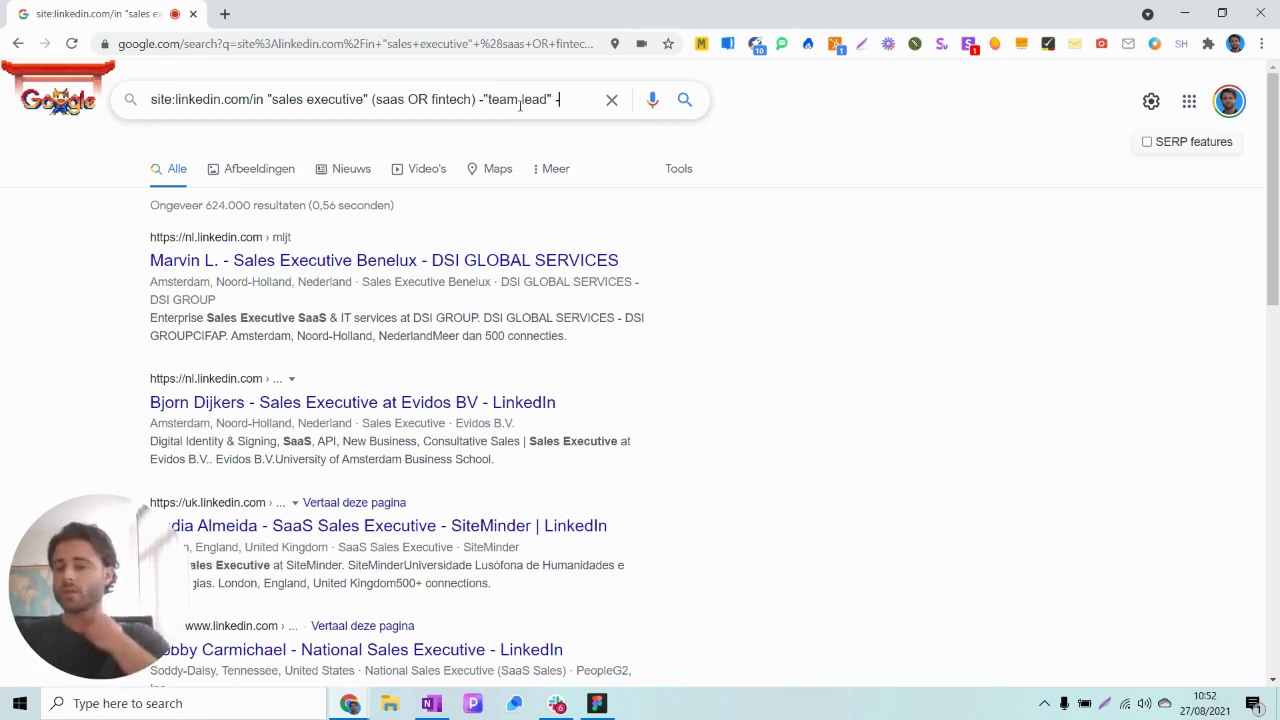
{"action": "type", "text": "\"manager"}
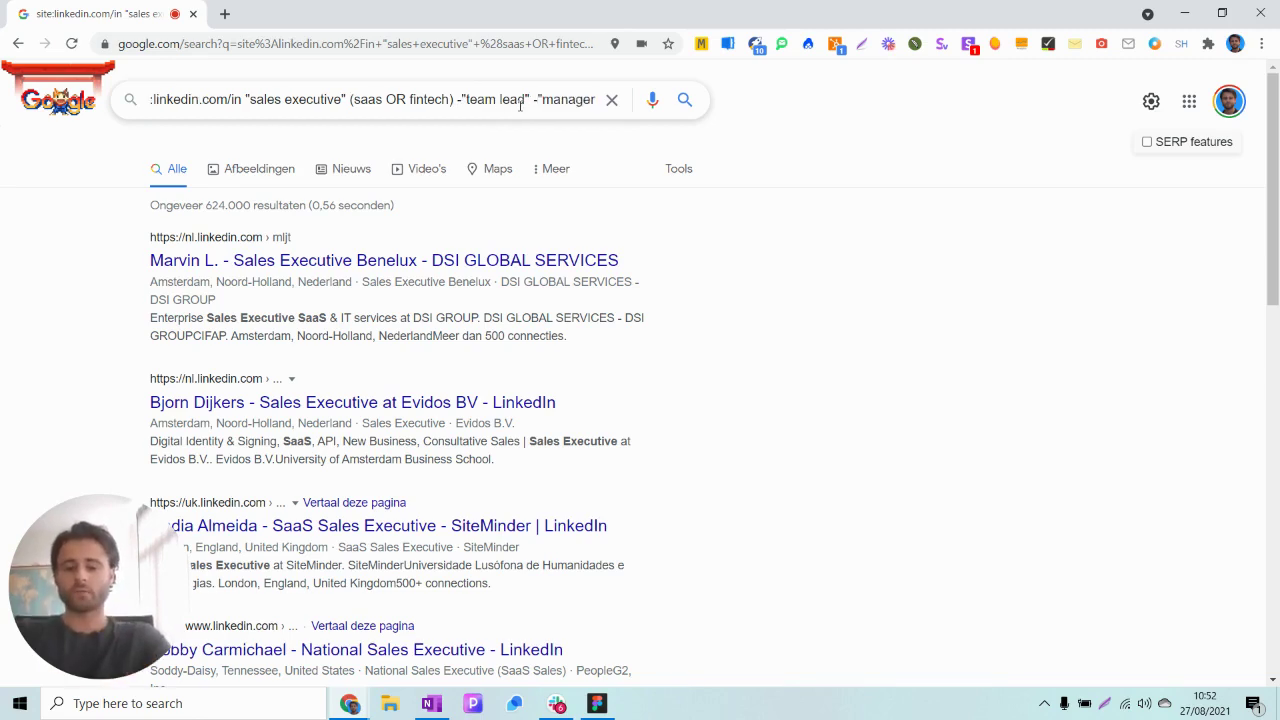
{"action": "type", "text": "\""}
{"action": "key", "text": "Return"}
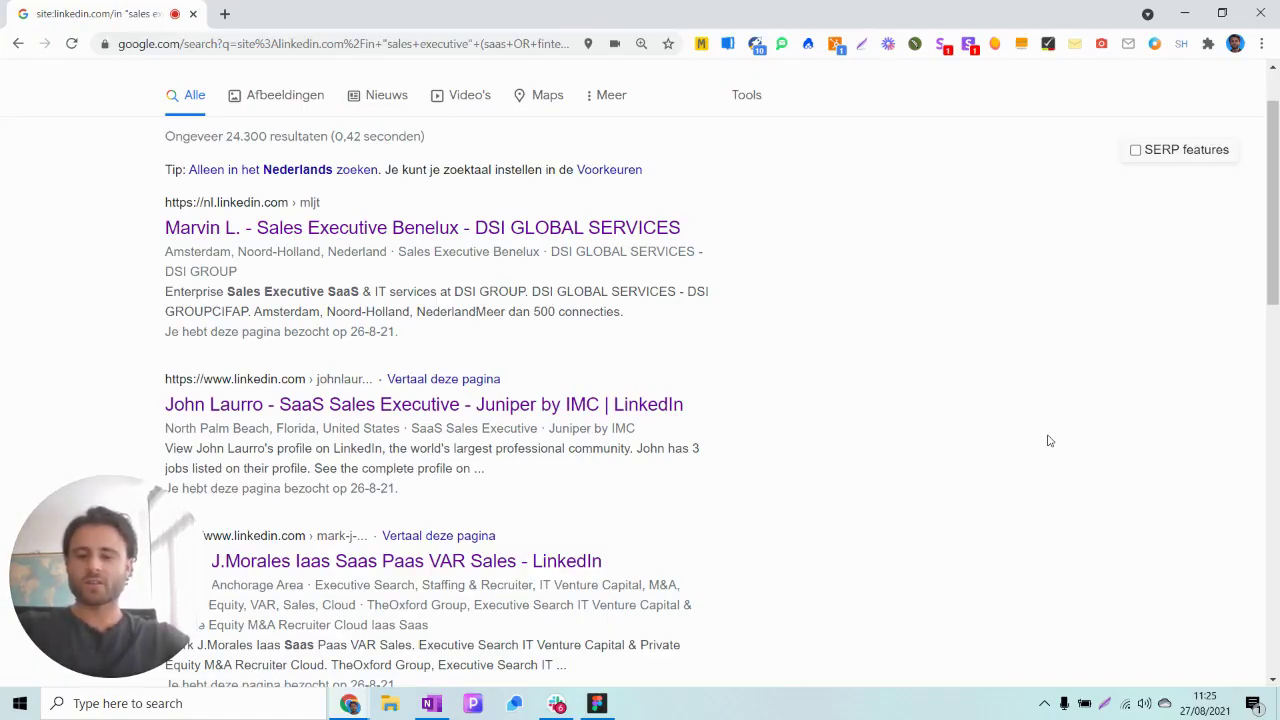
{"action": "scroll", "coordinate": [1049, 440], "scroll_direction": "down", "scroll_amount": 3}
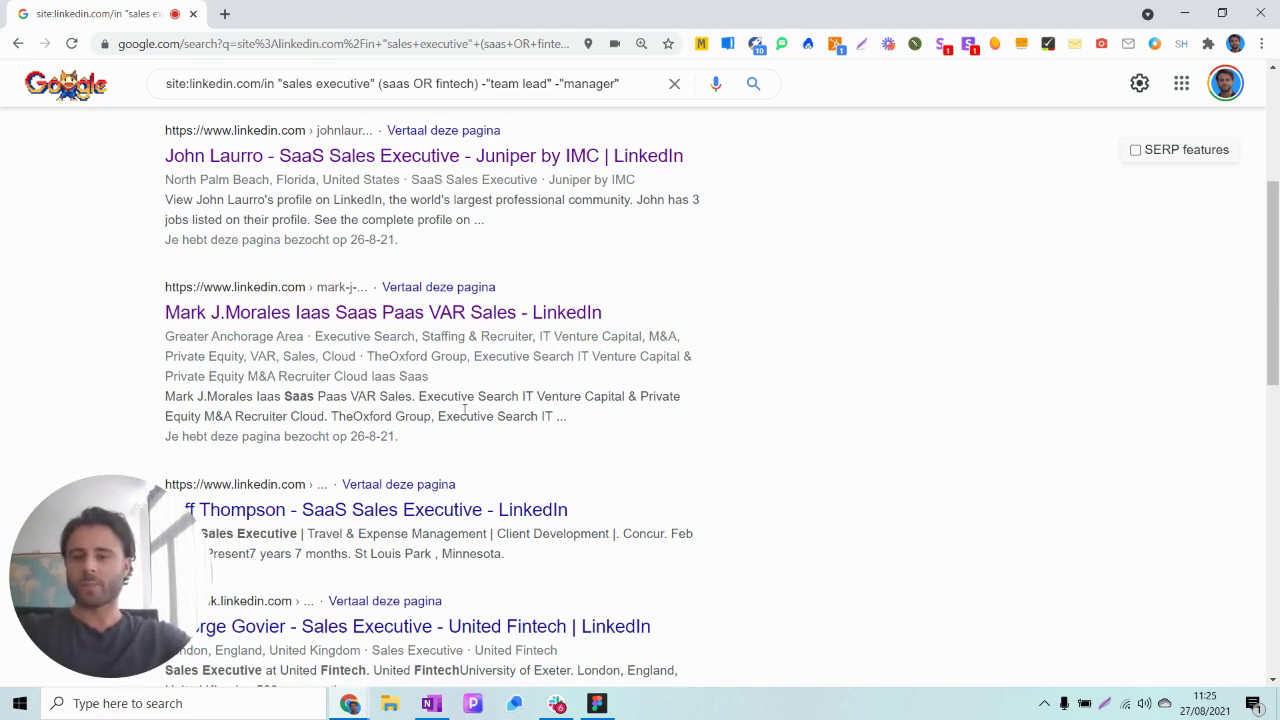
{"action": "scroll", "coordinate": [464, 409], "scroll_direction": "up", "scroll_amount": 1}
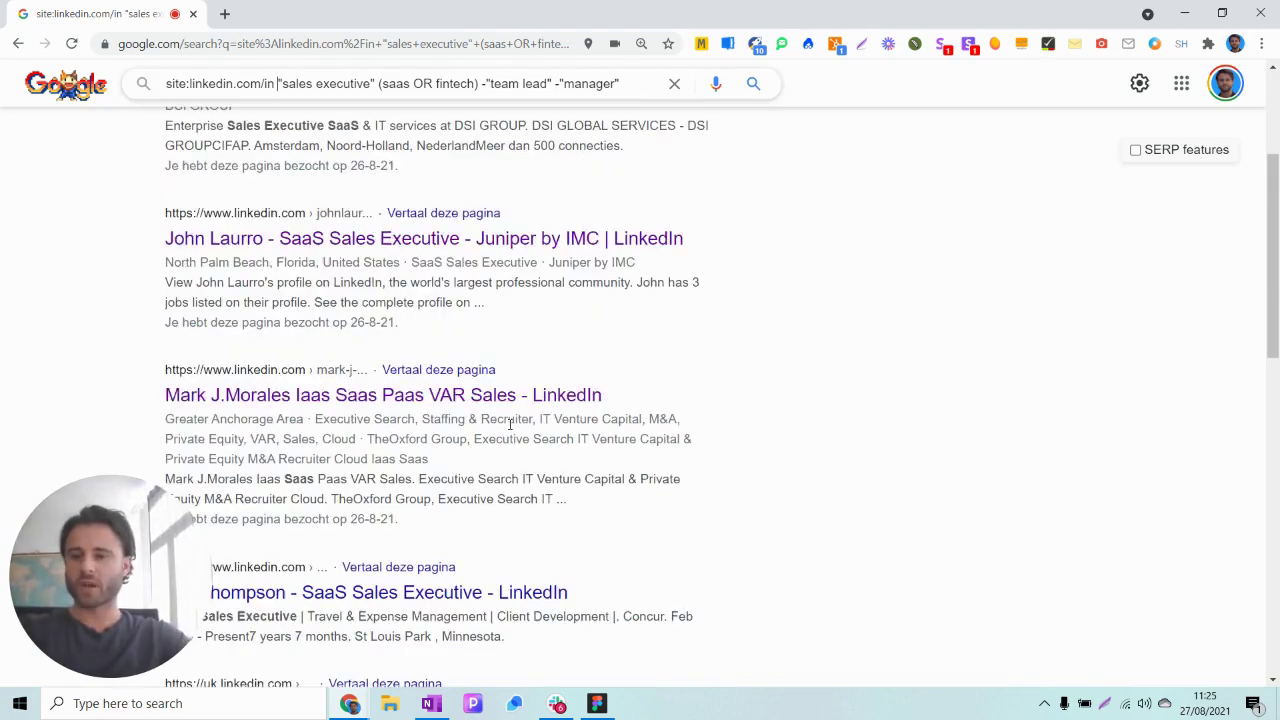
{"action": "scroll", "coordinate": [510, 424], "scroll_direction": "up", "scroll_amount": 3}
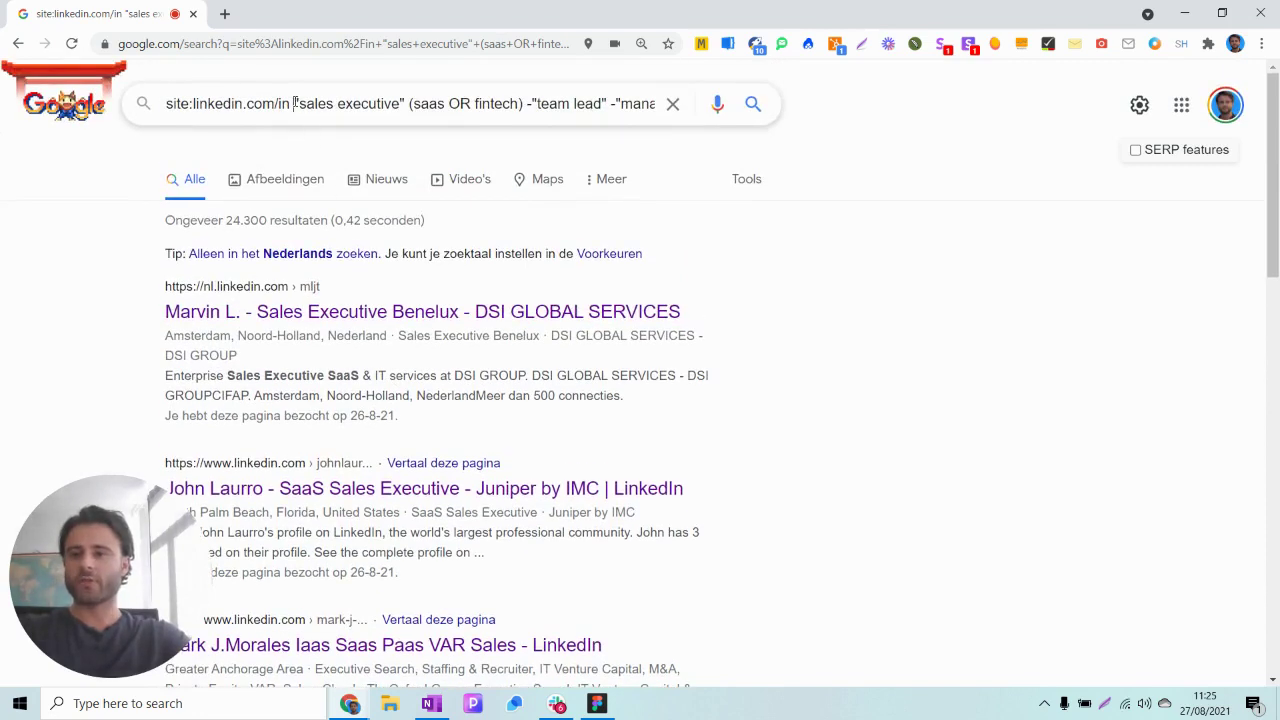
Put intitle: before "sales executive" so it must appear in page titles (about 1,570 results).
{"action": "left_click", "coordinate": [295, 103]}
{"action": "type", "text": "intitle"}
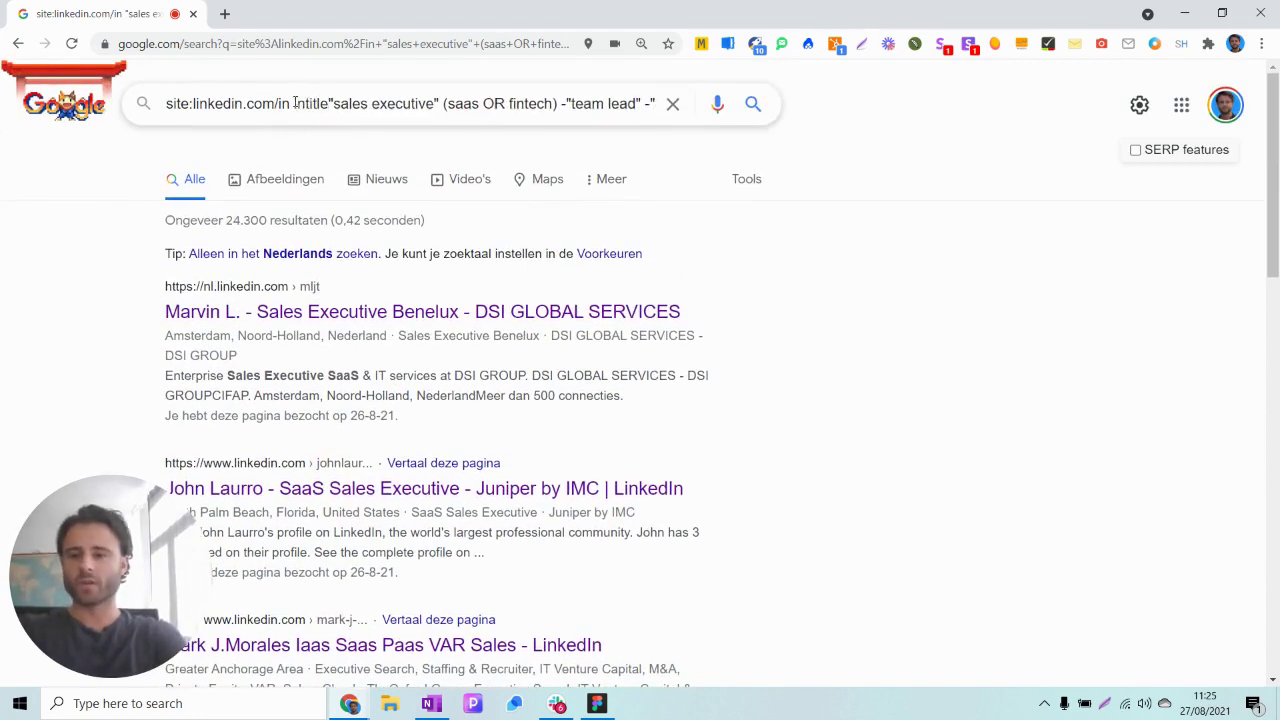
{"action": "type", "text": ":"}
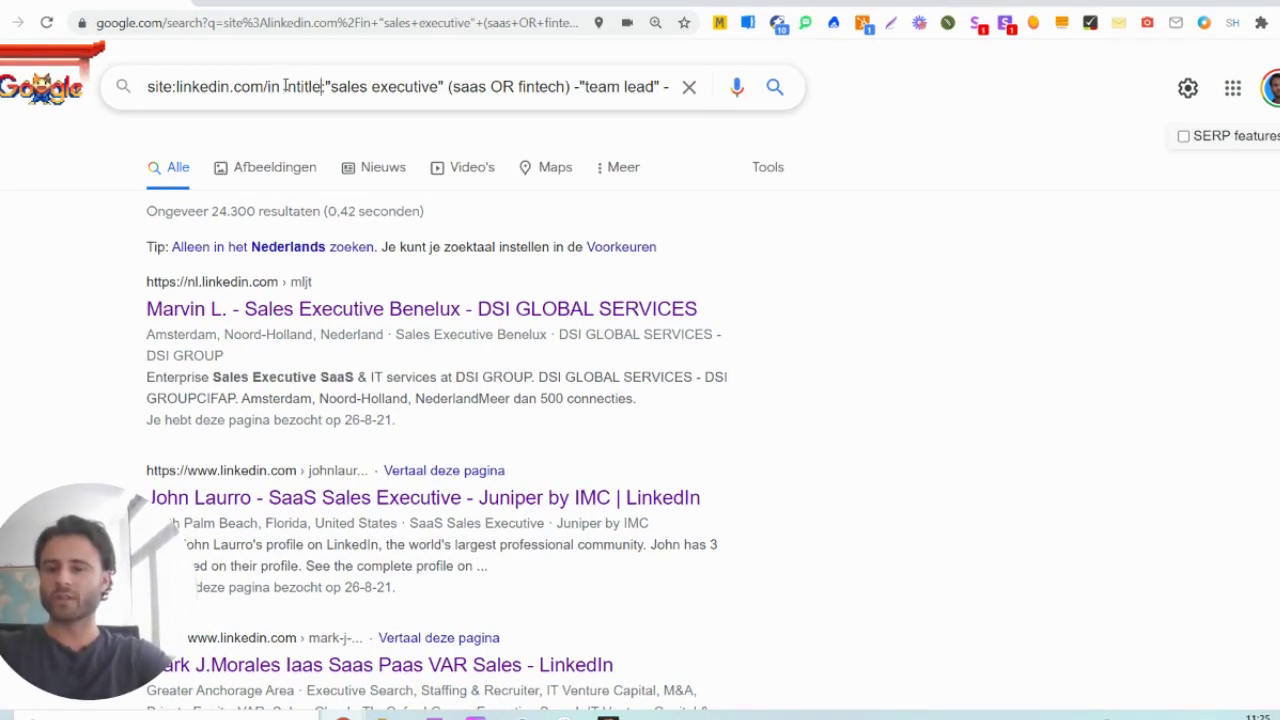
{"action": "key", "text": "shift+Right"}
{"action": "key", "text": "shift+Right"}
{"action": "key", "text": "shift+Right"}
{"action": "key", "text": "shift+Right"}
{"action": "key", "text": "shift+Right"}
{"action": "key", "text": "shift+Right"}
{"action": "key", "text": "shift+Right"}
{"action": "key", "text": "shift+Right"}
{"action": "key", "text": "shift+Right"}
{"action": "key", "text": "shift+Right"}
{"action": "key", "text": "shift+Right"}
{"action": "key", "text": "shift+Right"}
{"action": "key", "text": "shift+Right"}
{"action": "key", "text": "shift+Right"}
{"action": "key", "text": "shift+Right"}
{"action": "key", "text": "shift+Right"}
{"action": "key", "text": "shift+Right"}
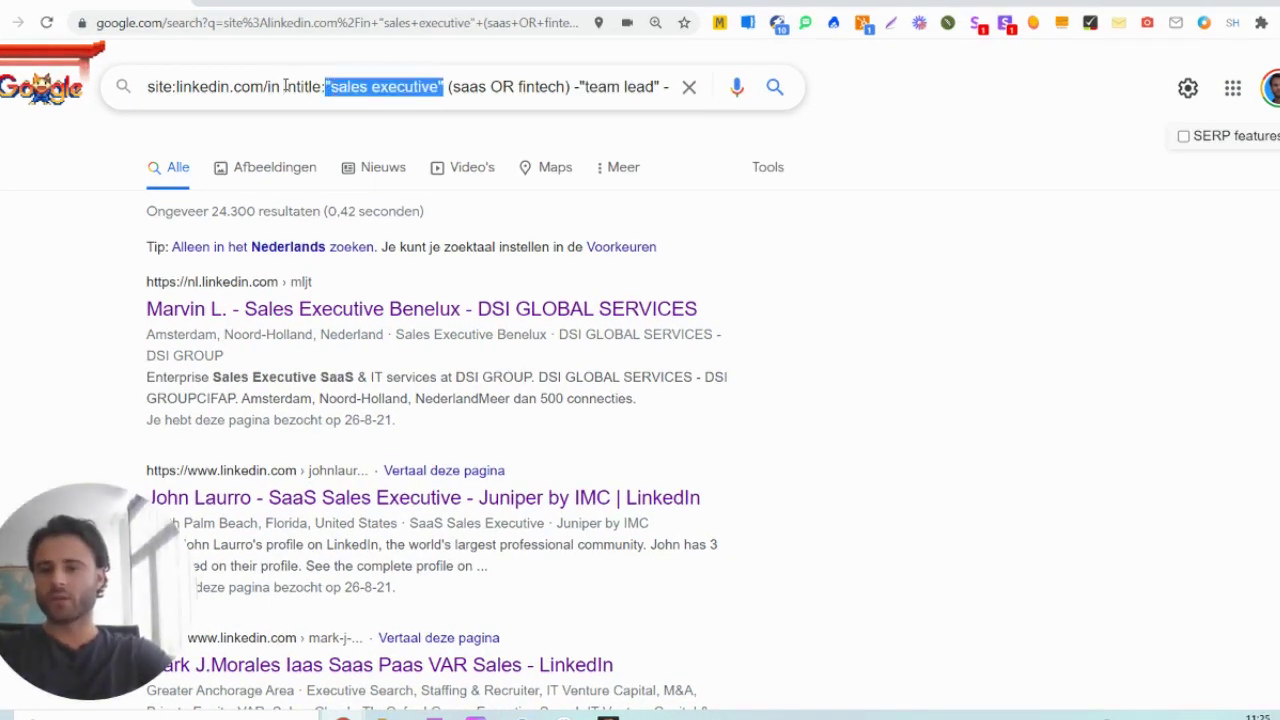
{"action": "key", "text": "Return"}
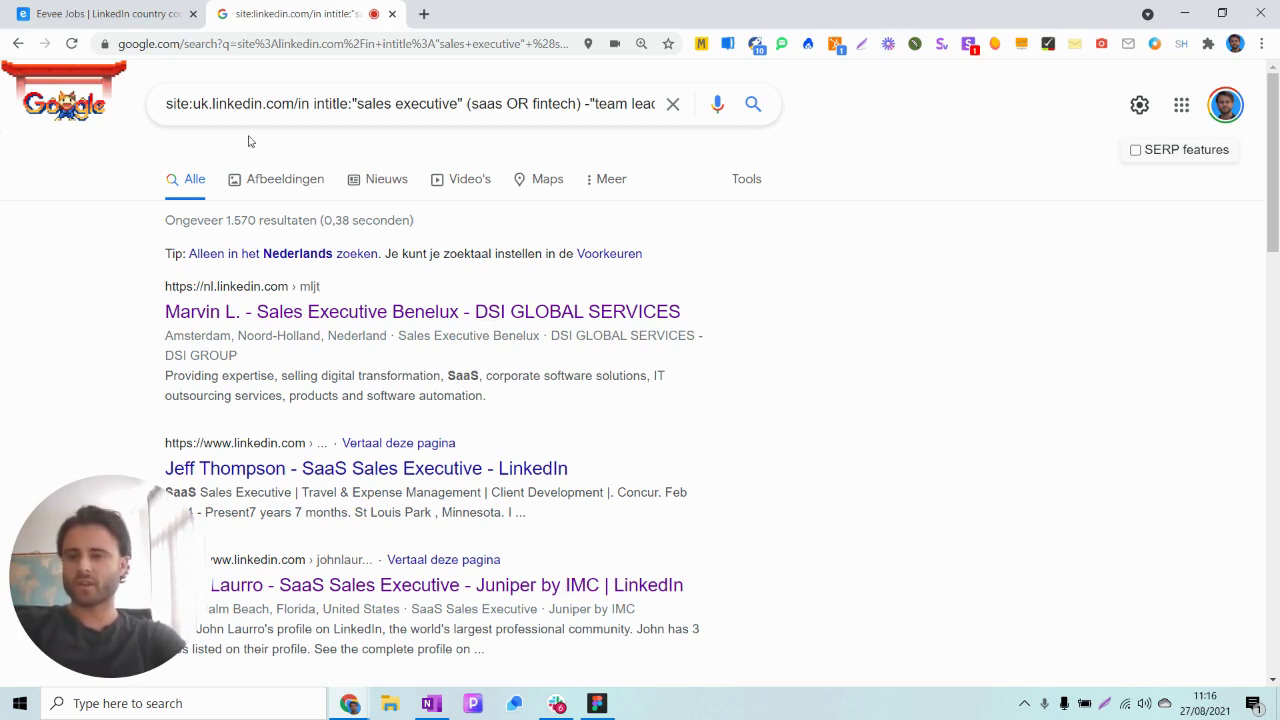
Rerun the search restricted to site:uk.linkedin.com/in, leaving about 58 UK profiles.
{"action": "left_click_drag", "start_coordinate": [193, 103], "coordinate": [212, 104]}
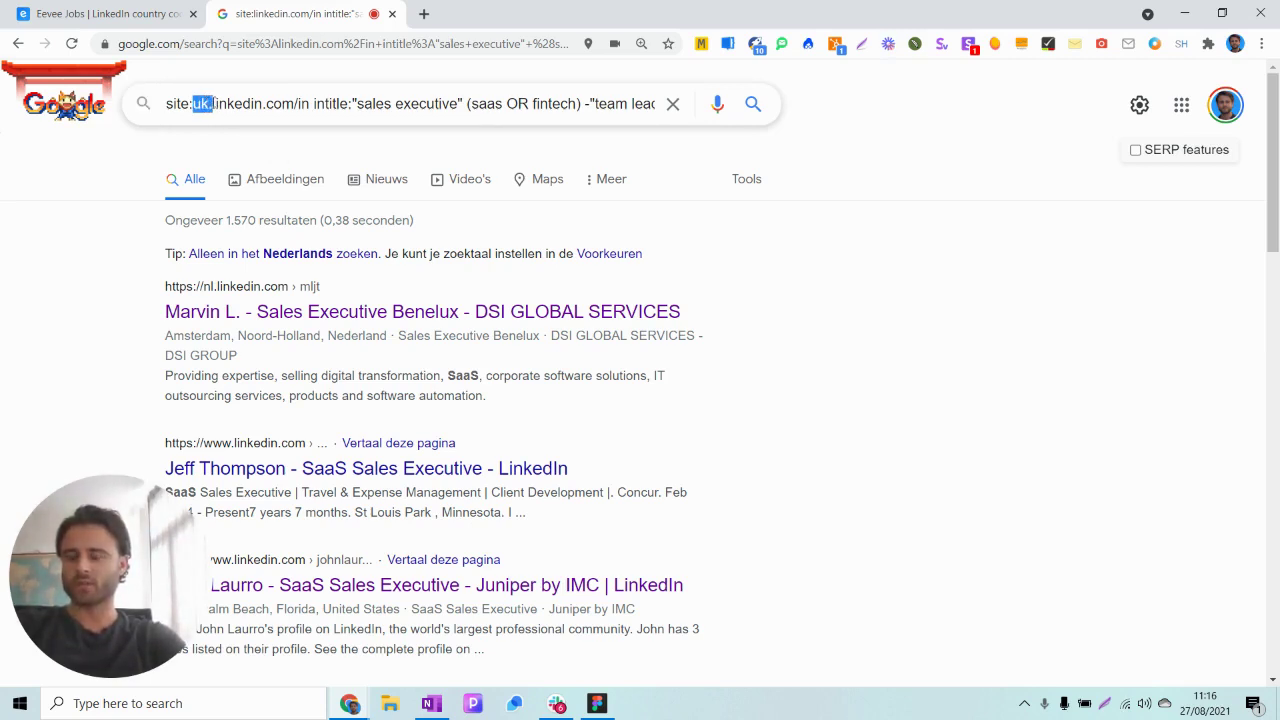
{"action": "left_click", "coordinate": [212, 104]}
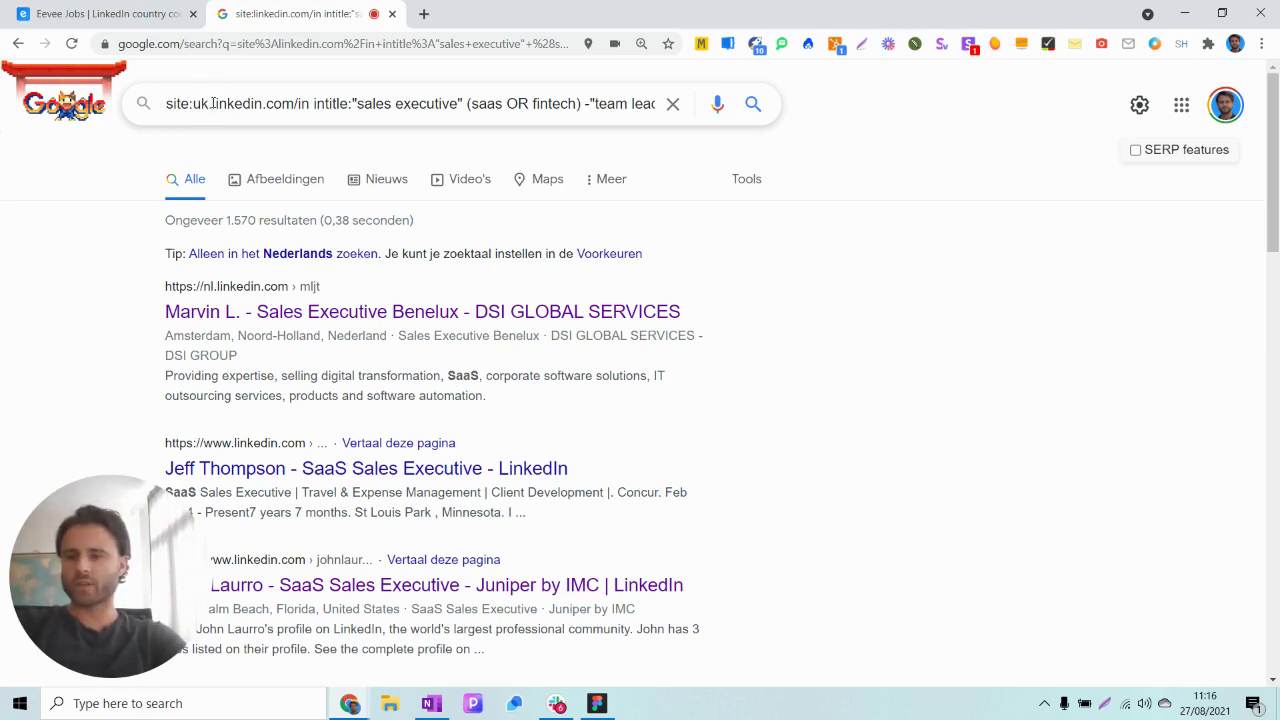
{"action": "key", "text": "Return"}
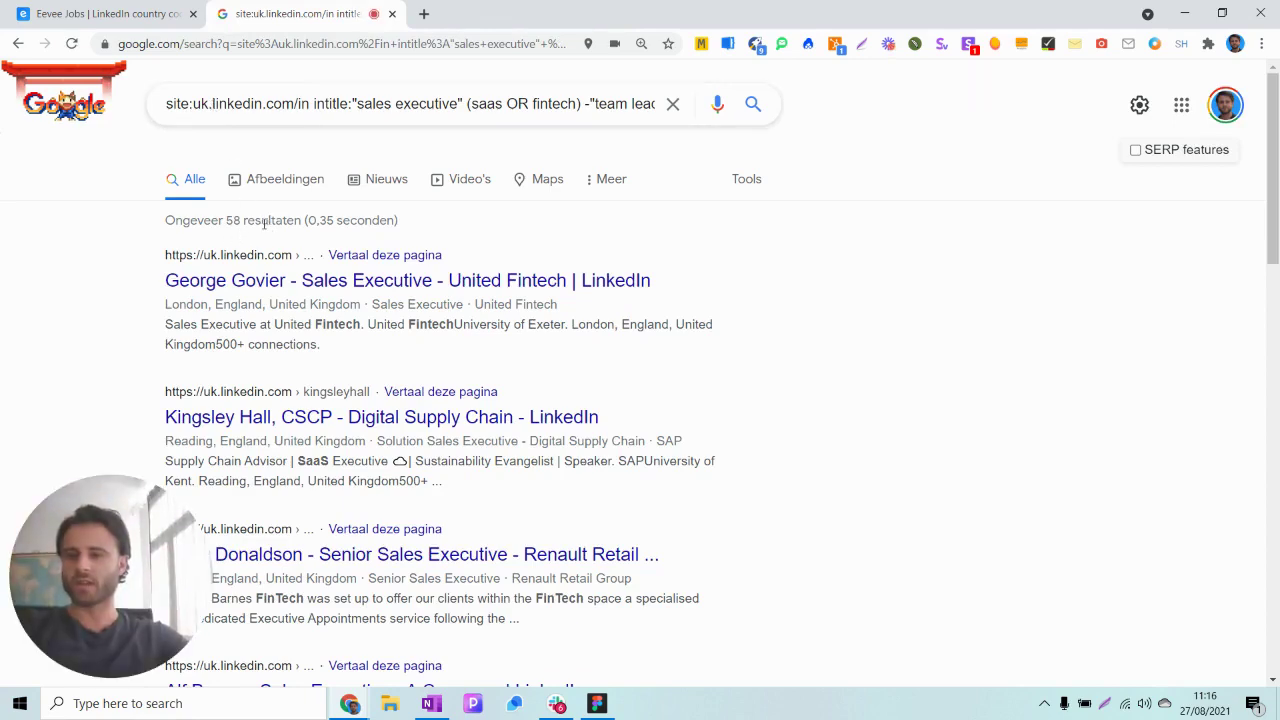
{"action": "left_click", "coordinate": [161, 16]}
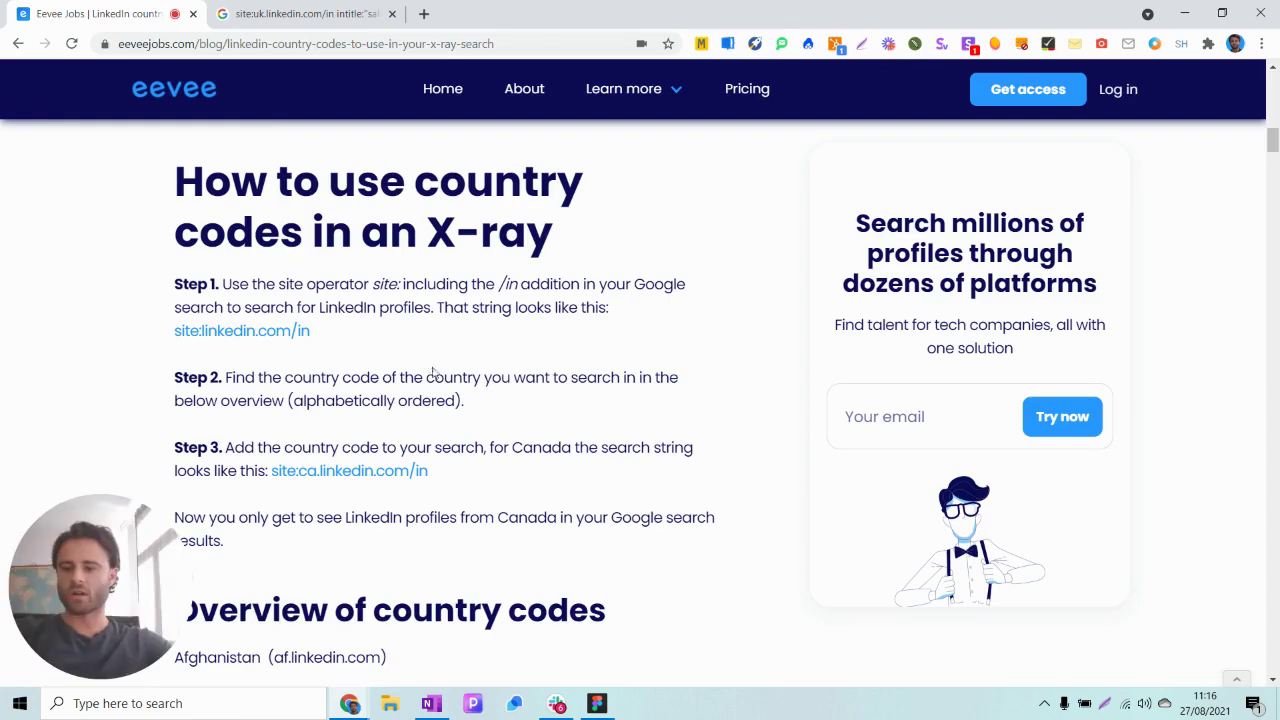
{"action": "scroll", "coordinate": [514, 403], "scroll_direction": "down", "scroll_amount": 4}
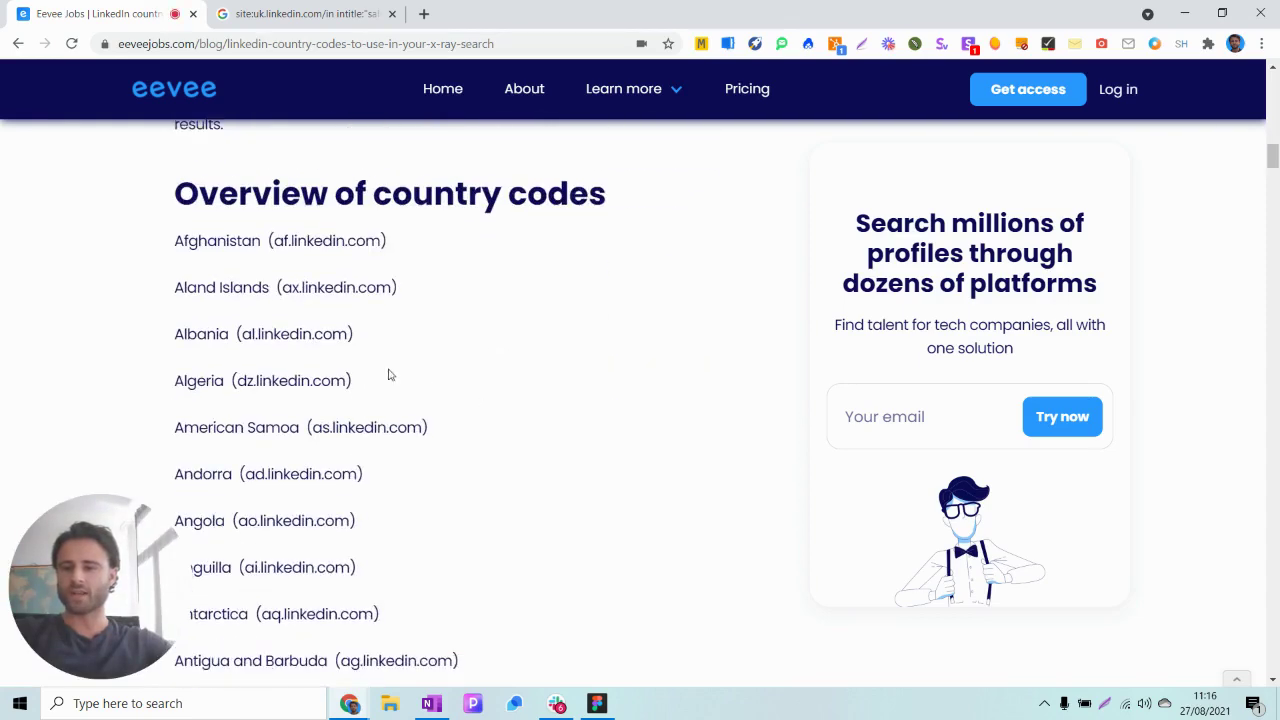
{"action": "scroll", "coordinate": [340, 316], "scroll_direction": "down", "scroll_amount": 1}
{"action": "scroll", "coordinate": [340, 252], "scroll_direction": "down", "scroll_amount": 1}
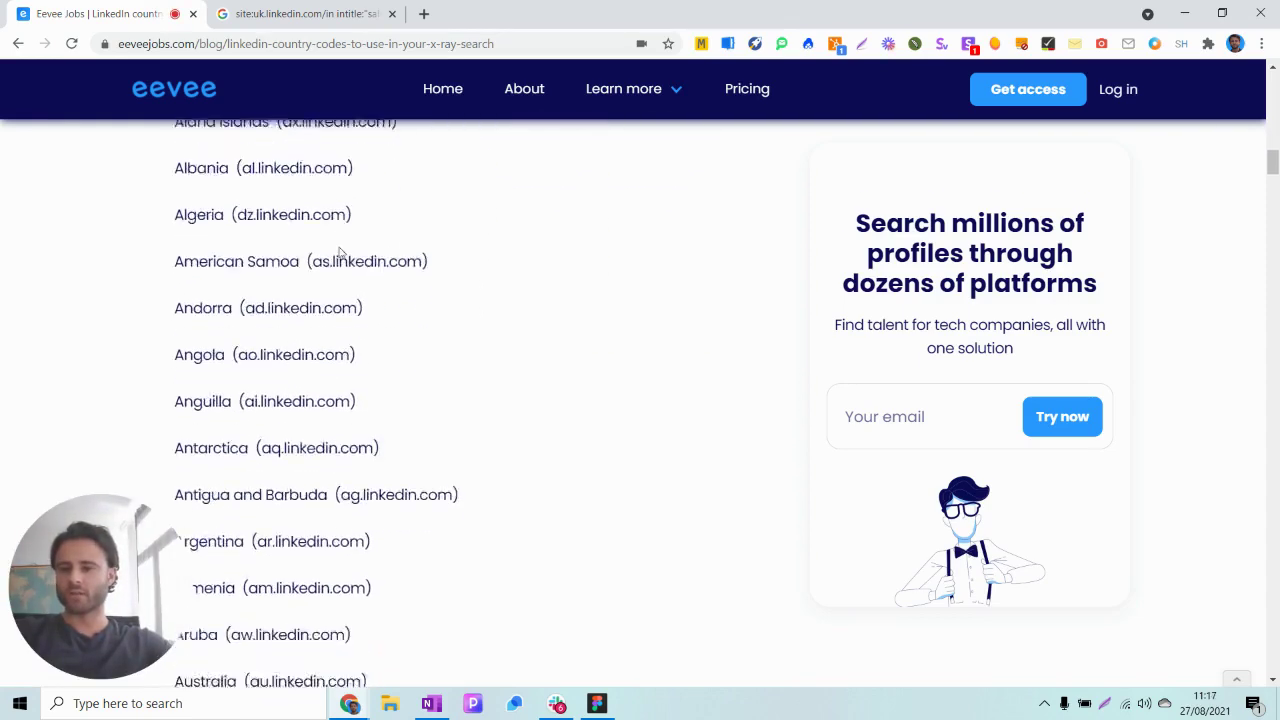
{"action": "scroll", "coordinate": [340, 252], "scroll_direction": "down", "scroll_amount": 4}
{"action": "left_click", "coordinate": [300, 13]}
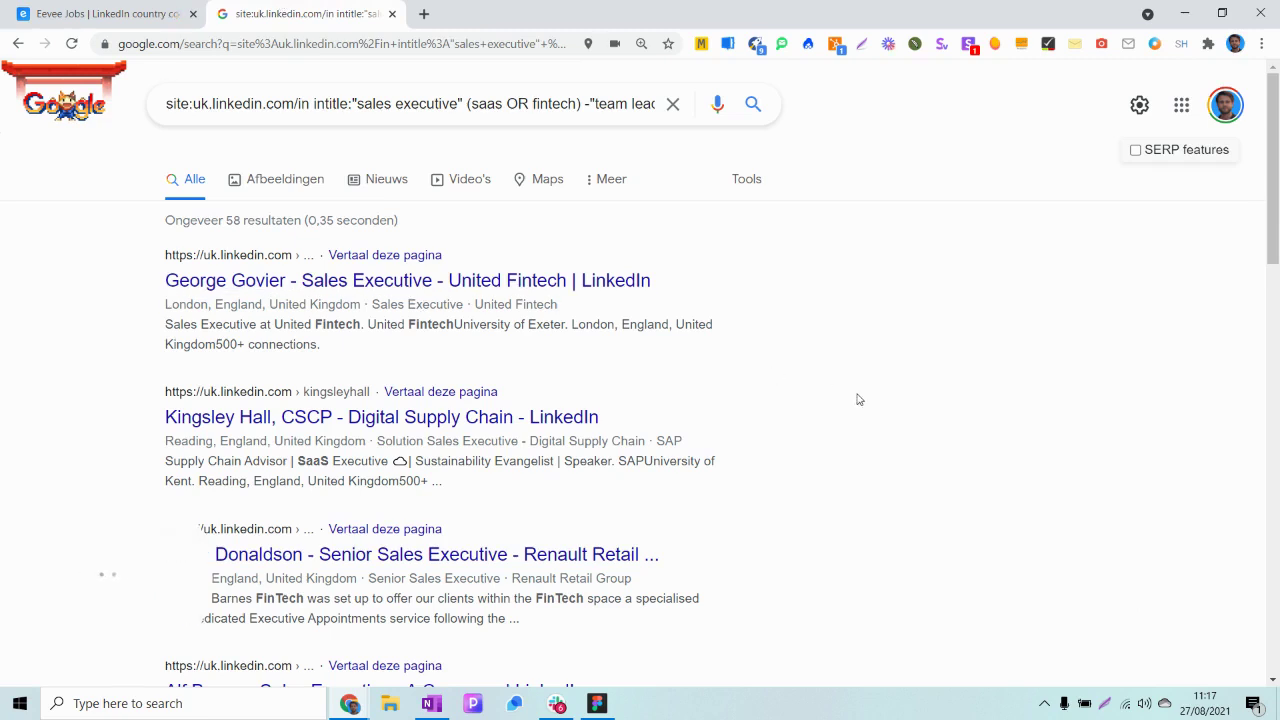
Append london to the end of the query, trimming results to about 52 profiles.
{"action": "left_click", "coordinate": [315, 104]}
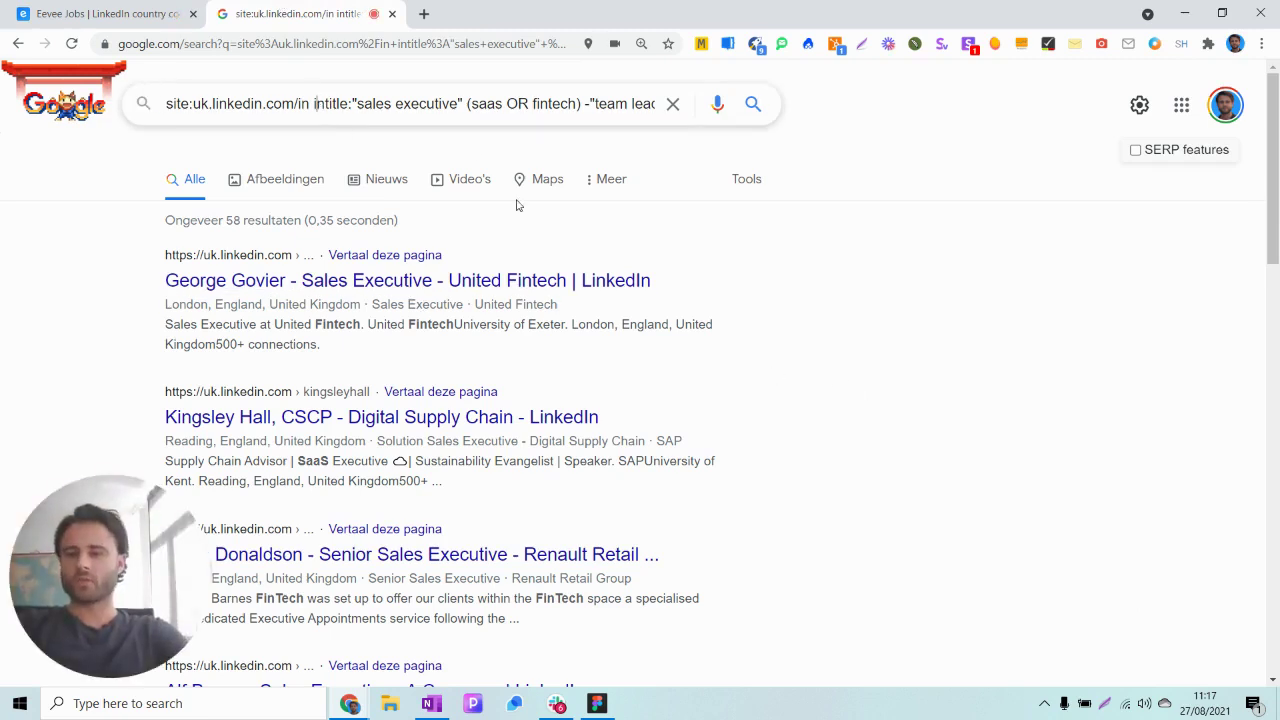
{"action": "key", "text": "End"}
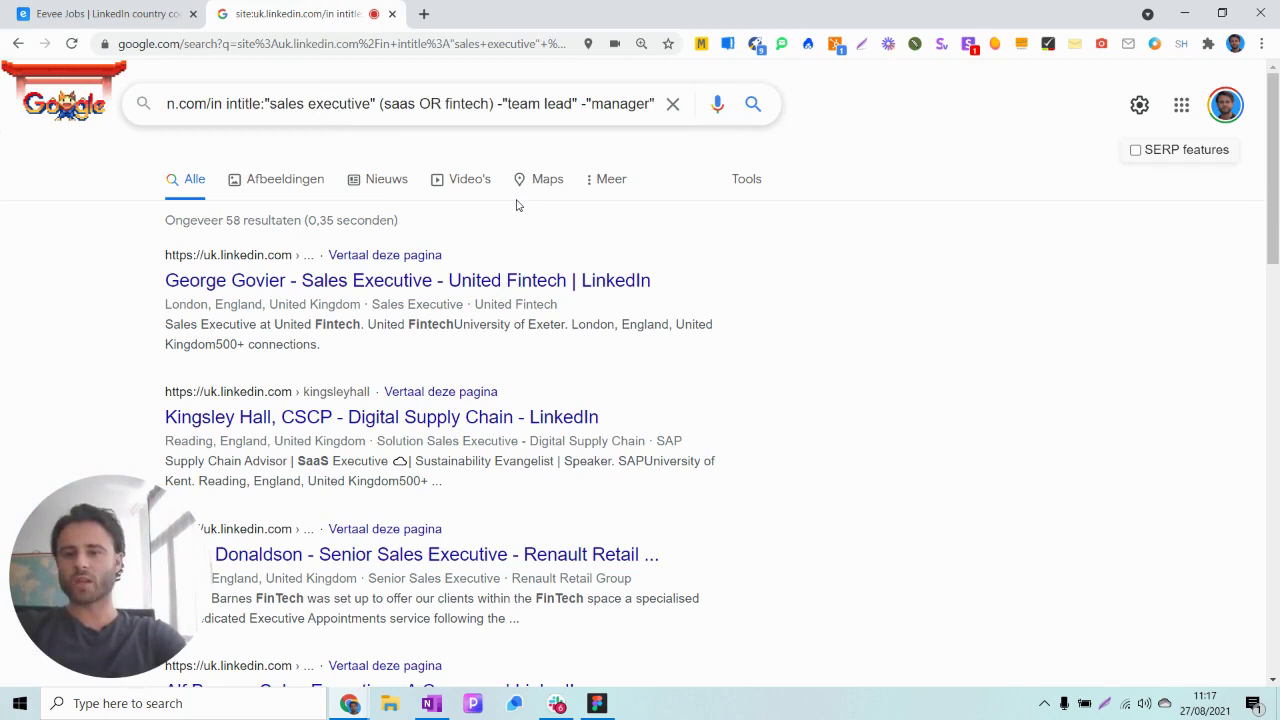
{"action": "type", "text": "london"}
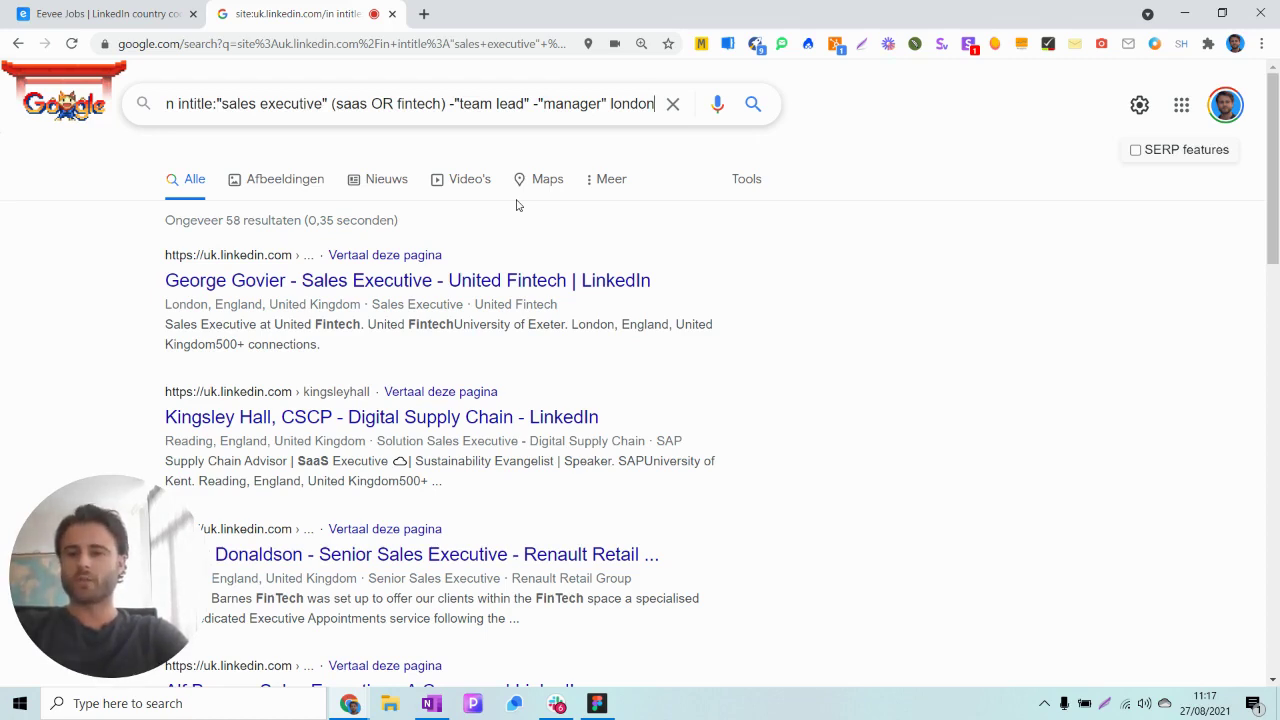
{"action": "key", "text": "Return"}
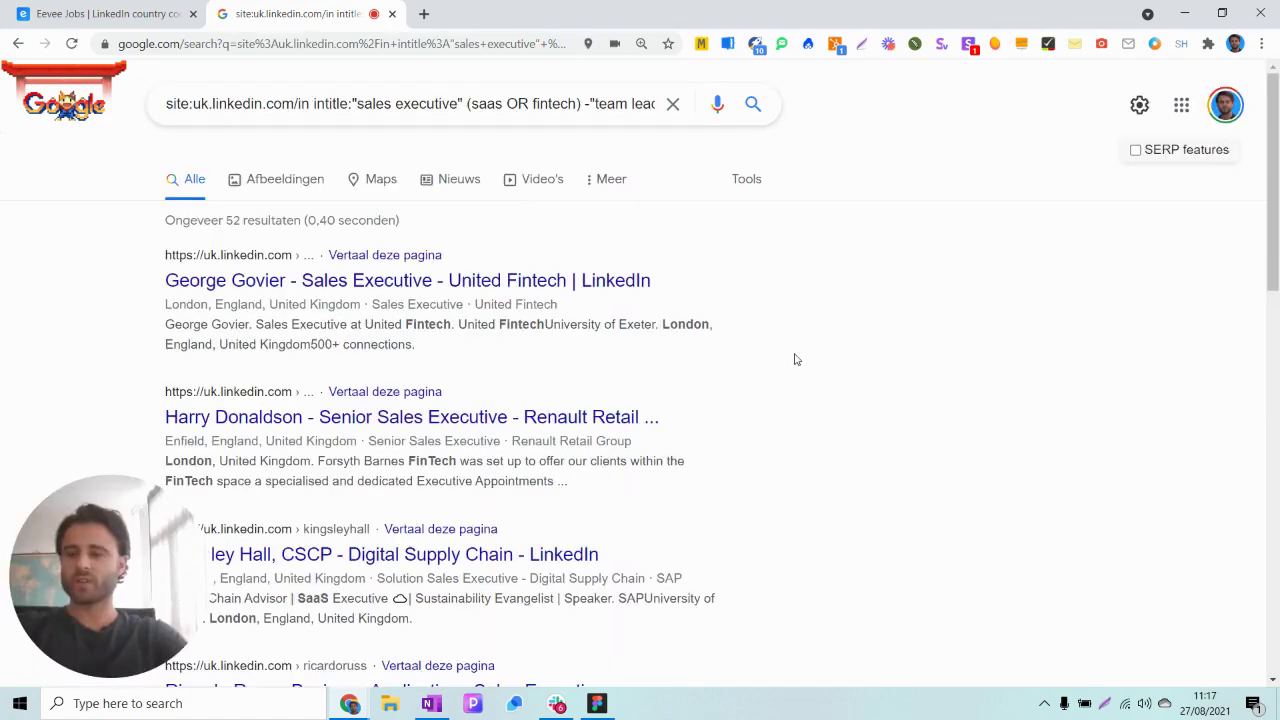